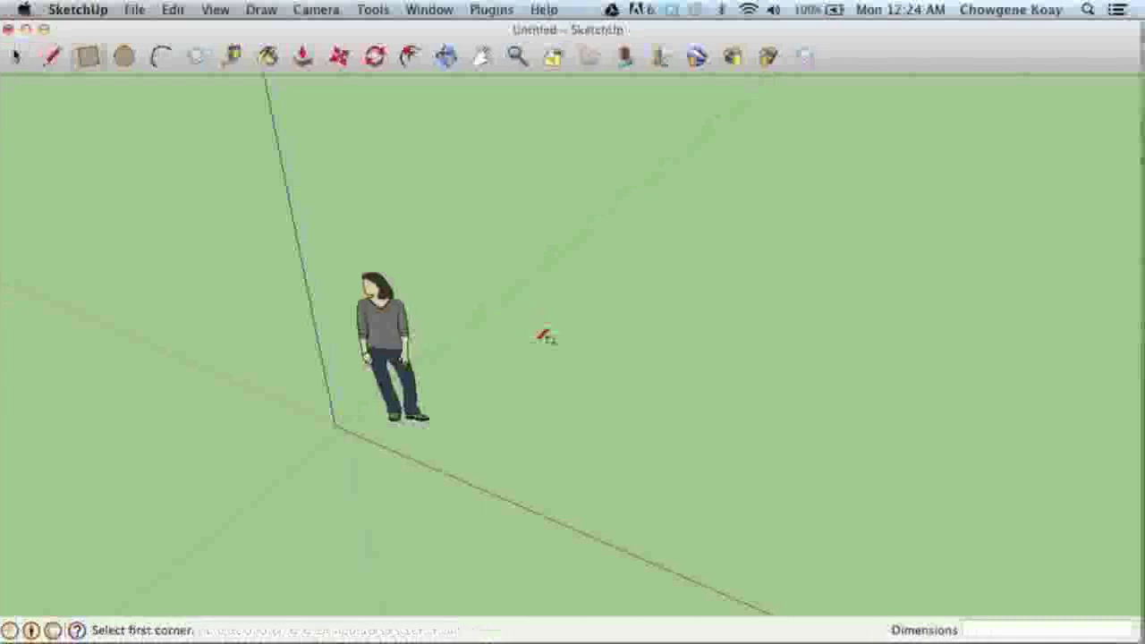
Step: Draw a ground rectangle about 4' 5" by 7' 10" beside the figure and push/pull it up into a box
click(480, 353)
click(694, 281)
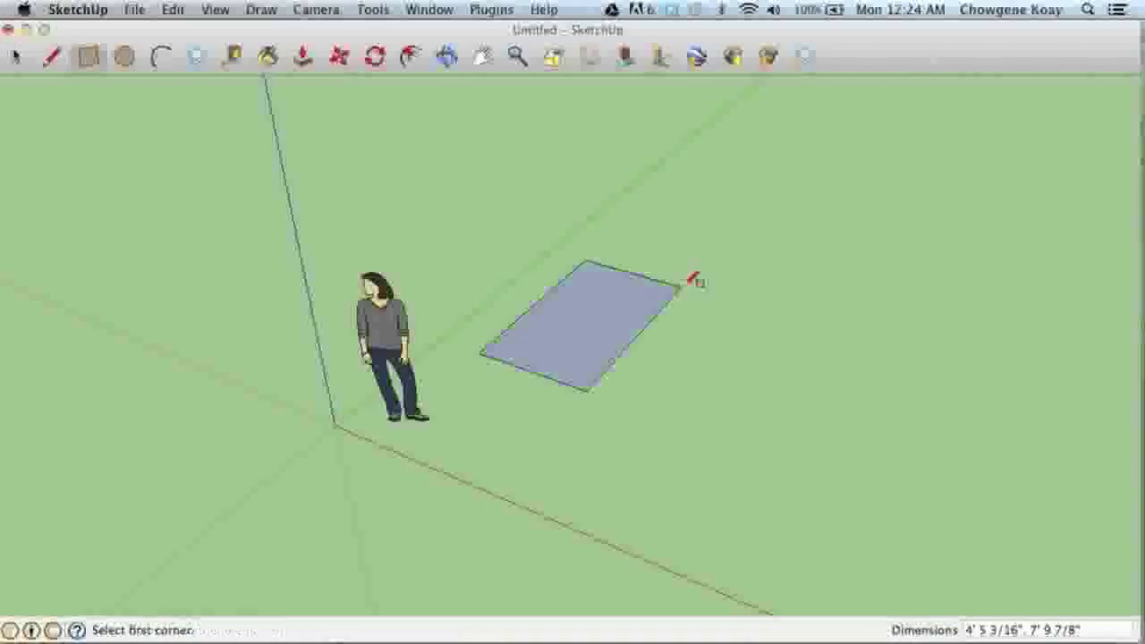
key(space)
click(598, 319)
key(p)
drag(598, 324, 578, 255)
key(space)
Step: Draw a ground circle with a radius of about 3' 6" beside the box and push/pull it up to the box's height
key(c)
click(788, 410)
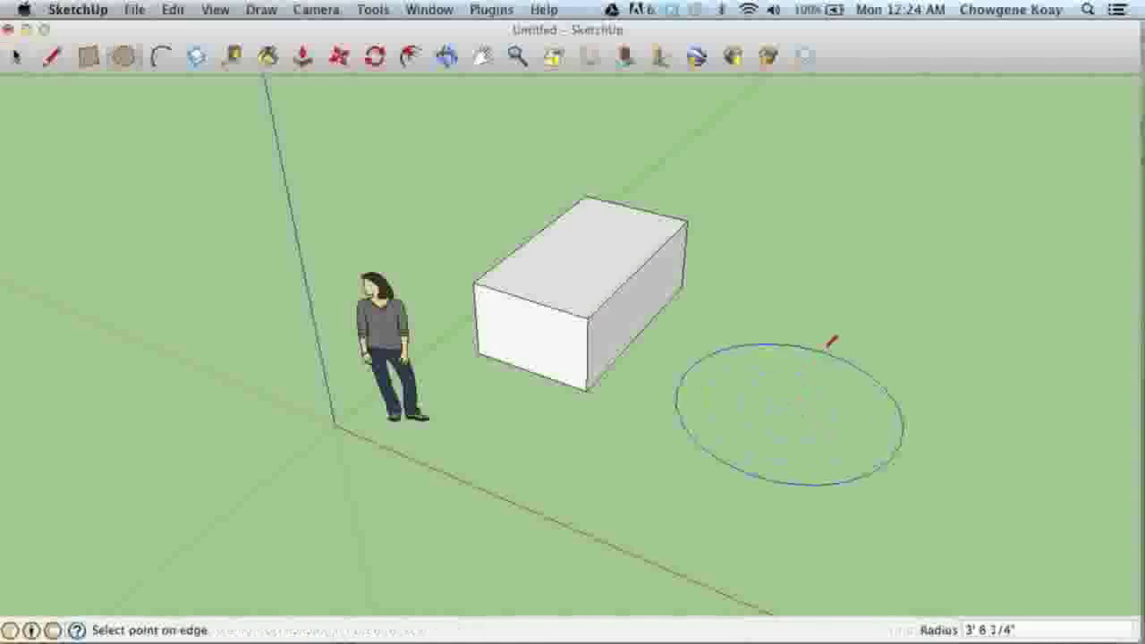
click(825, 344)
key(space)
key(p)
drag(787, 418, 593, 328)
key(space)
click(829, 231)
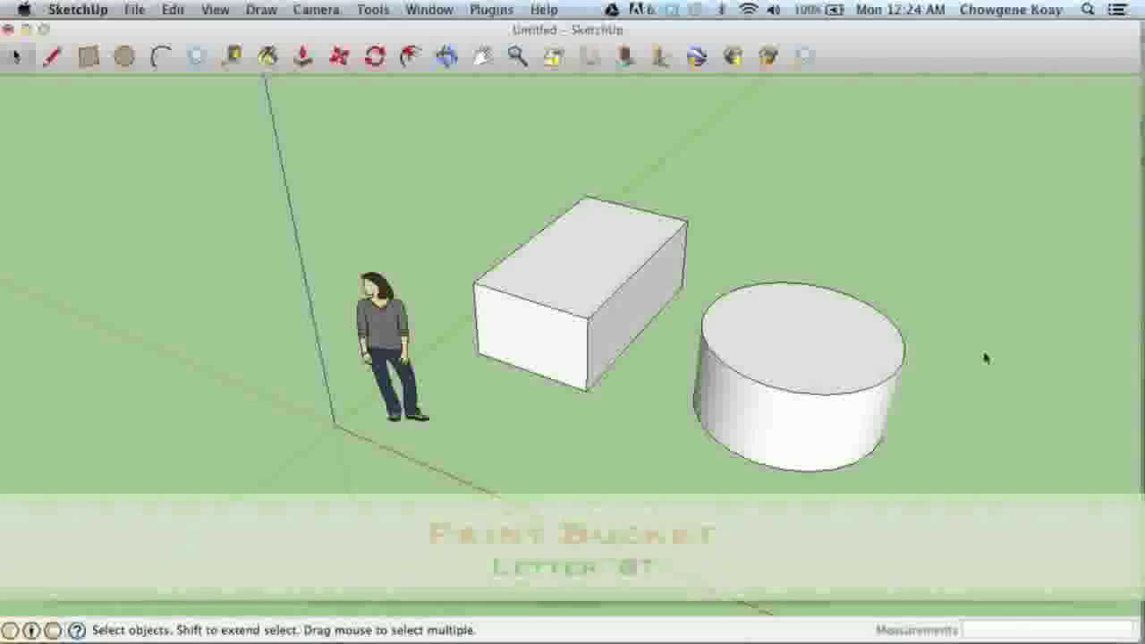
Step: Paint the box's two visible side faces with the dark-grained plank texture from the Wood materials
key(b)
click(923, 199)
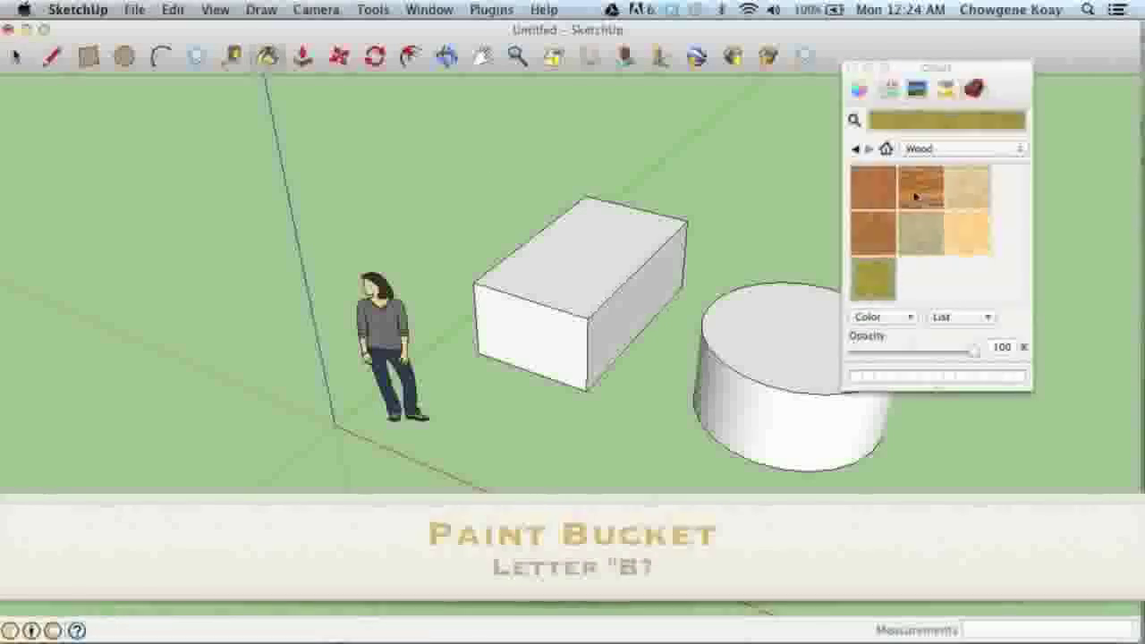
click(532, 324)
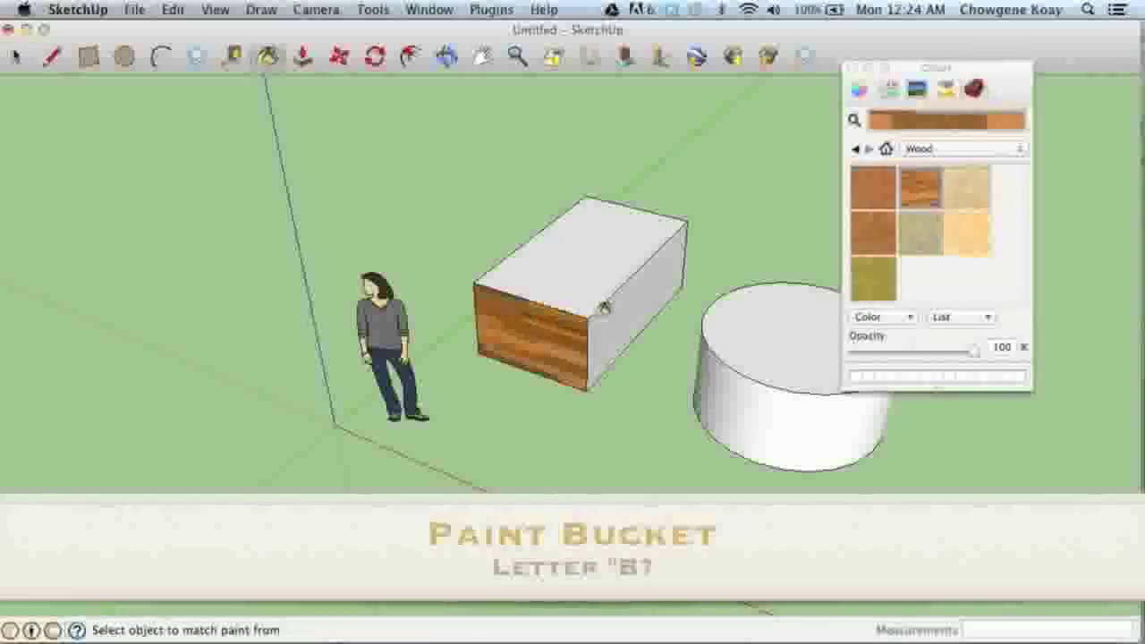
click(606, 317)
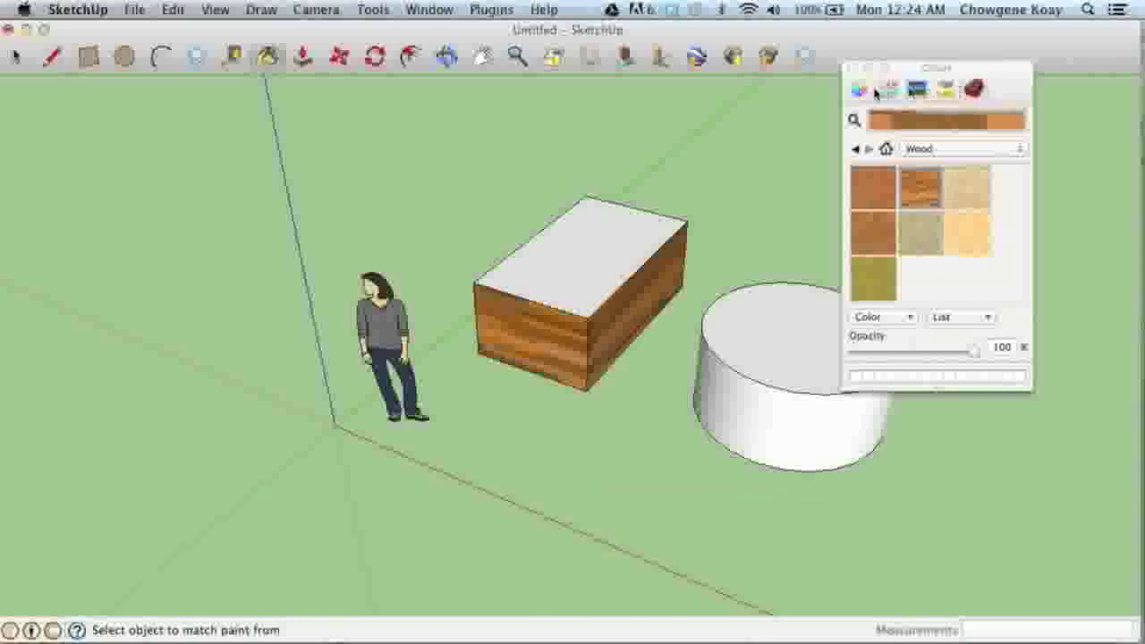
Step: Repaint the box's two visible side faces with the dark green leafy texture from the Vegetation materials
click(979, 101)
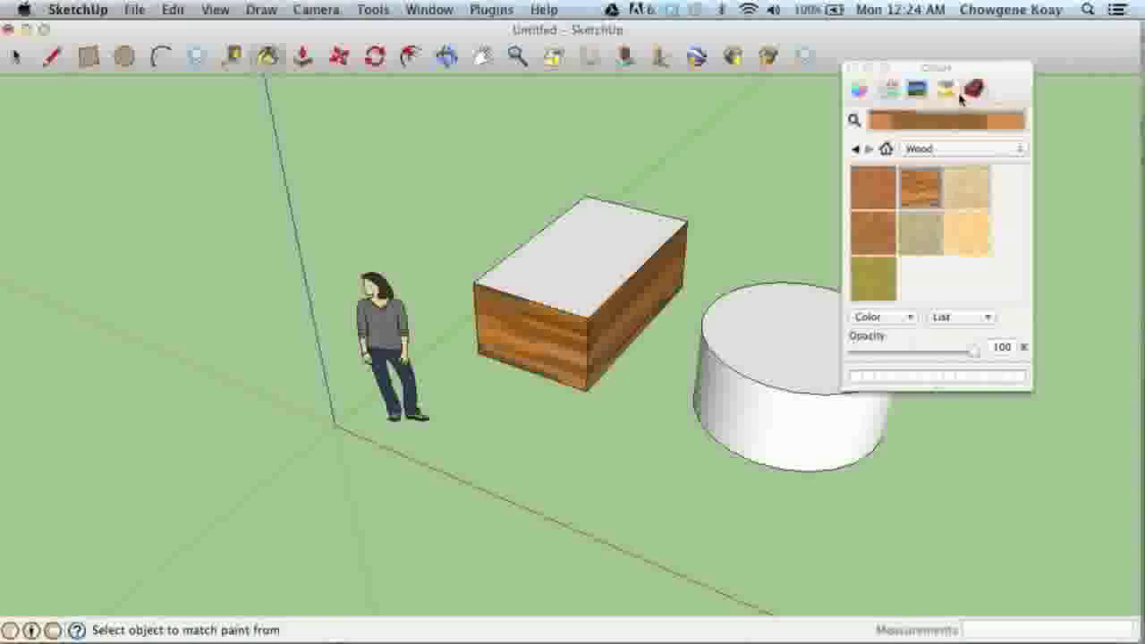
click(965, 146)
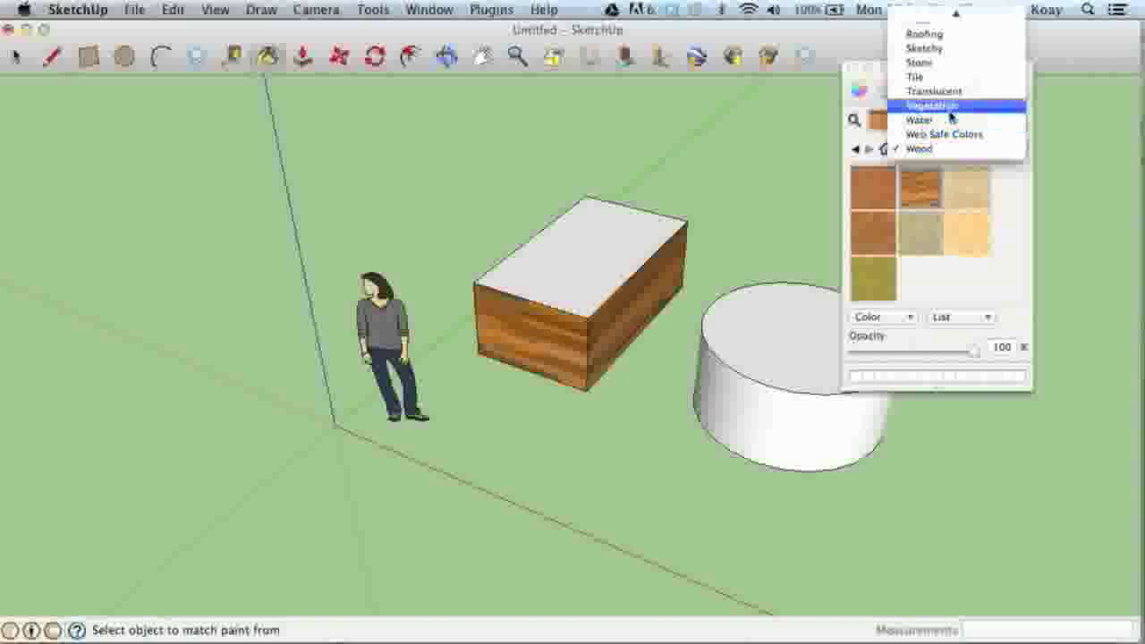
click(953, 108)
scroll(950, 219, up, 3)
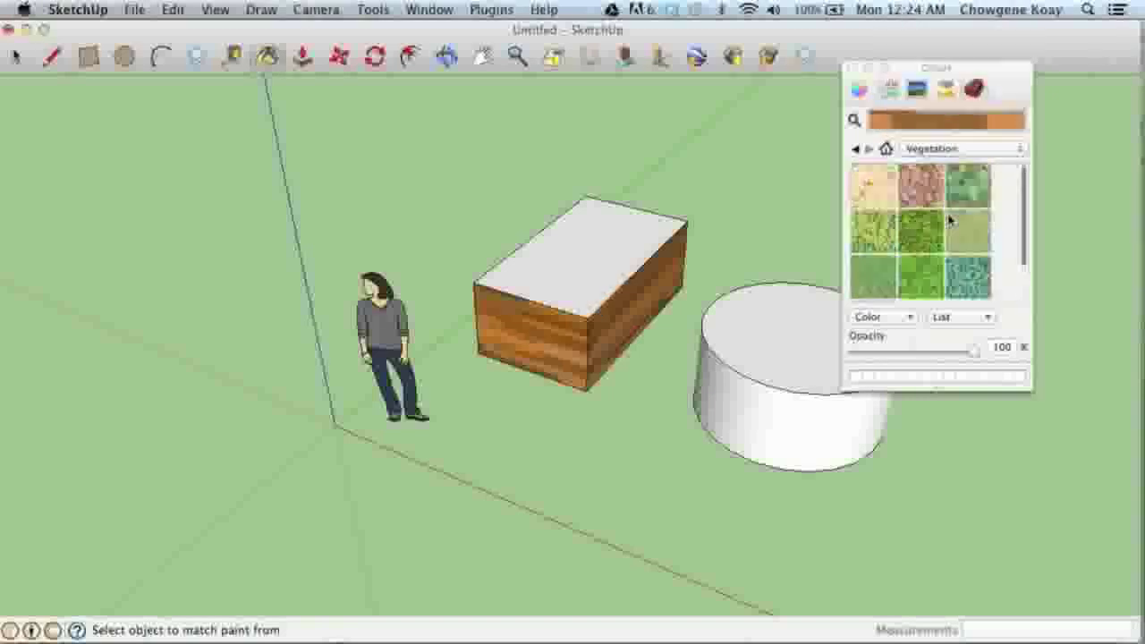
click(927, 235)
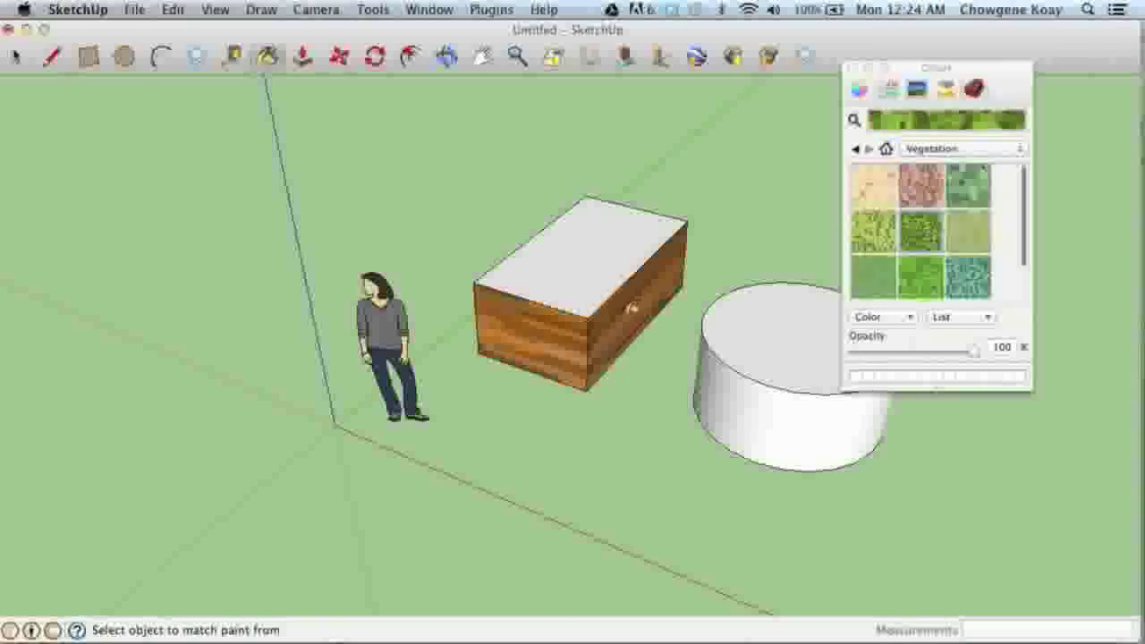
click(629, 305)
click(553, 313)
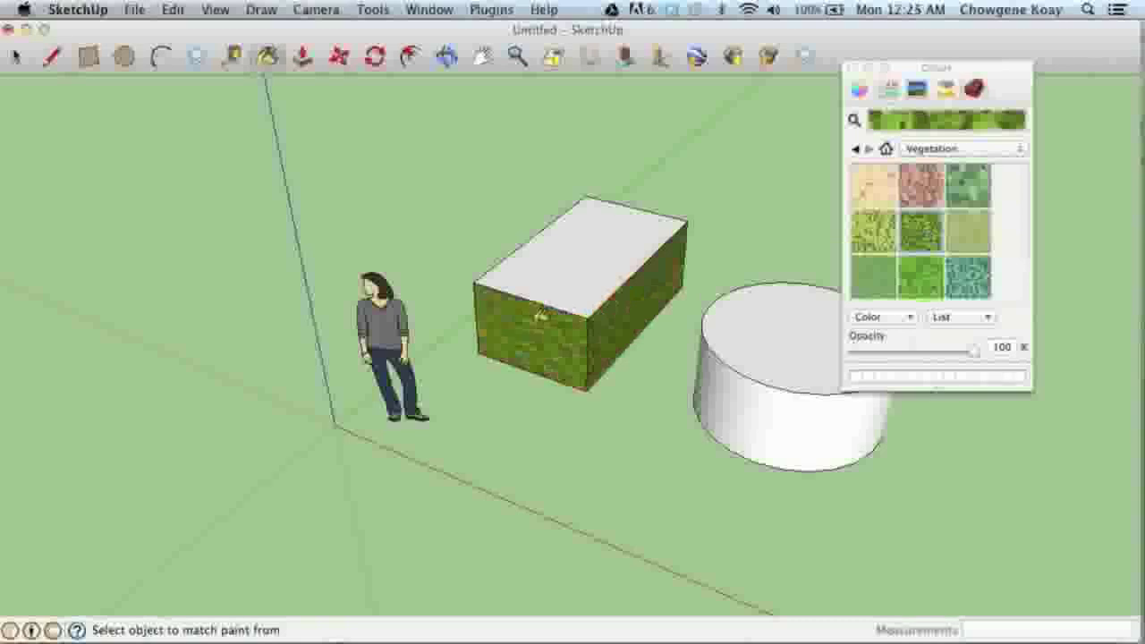
Step: Repaint the box's two visible side faces with the reddish-brown bark-like Vegetation texture
click(933, 197)
click(607, 301)
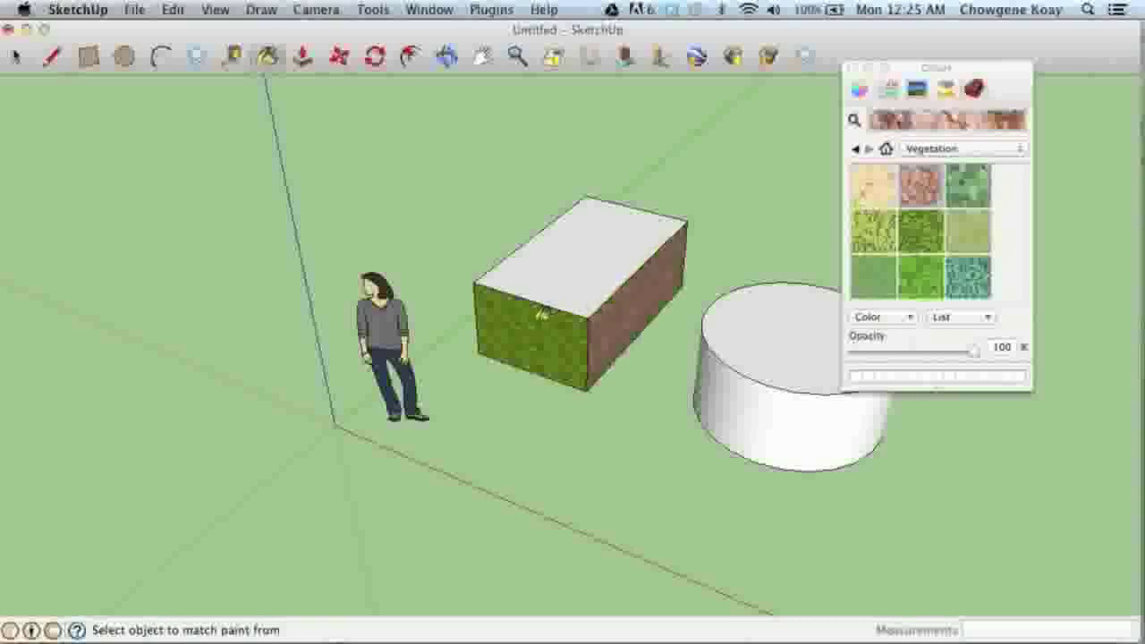
click(543, 313)
Step: Explore the crayon, spectrum image, CMYK slider and colour wheel pickers, trying red in the spectrum and bright green on the wheel
click(944, 90)
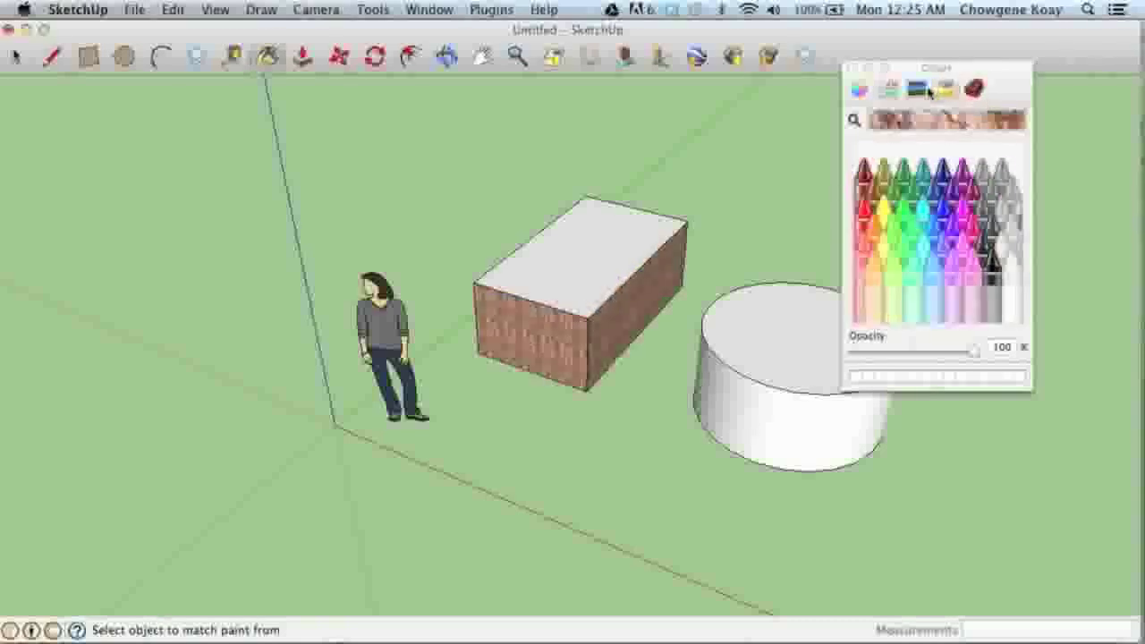
click(918, 90)
drag(904, 216, 930, 141)
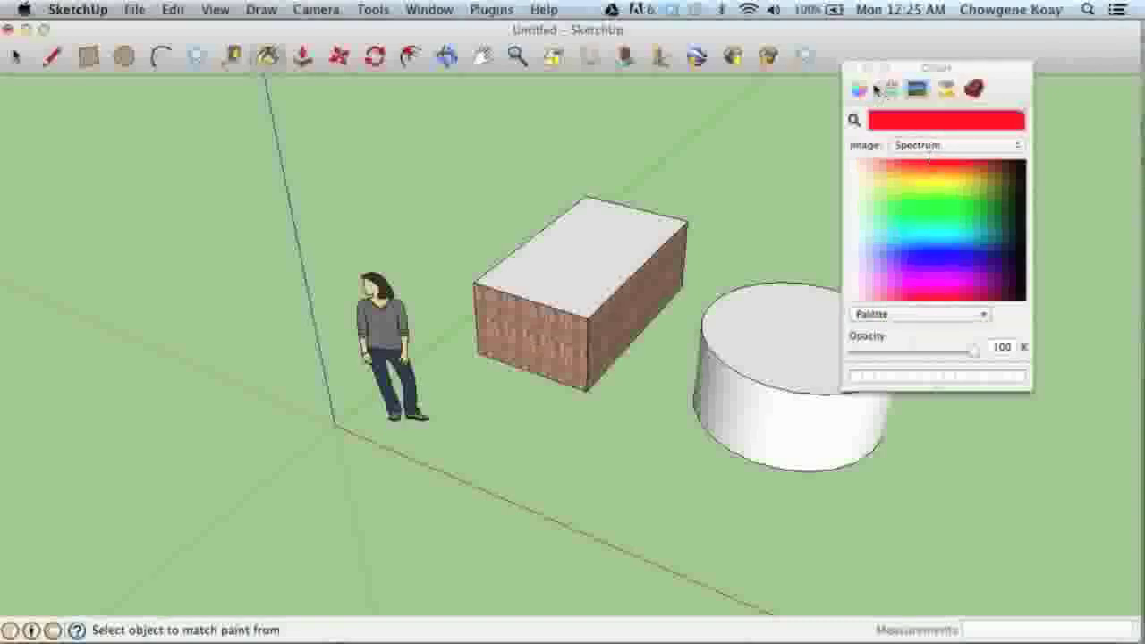
click(887, 90)
click(918, 150)
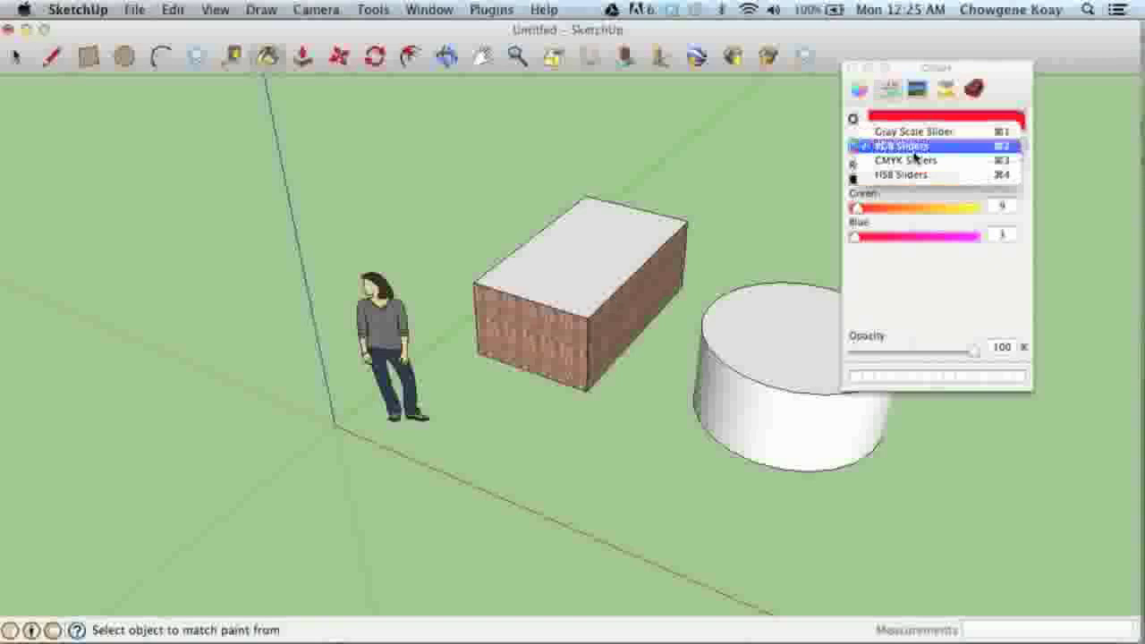
click(913, 162)
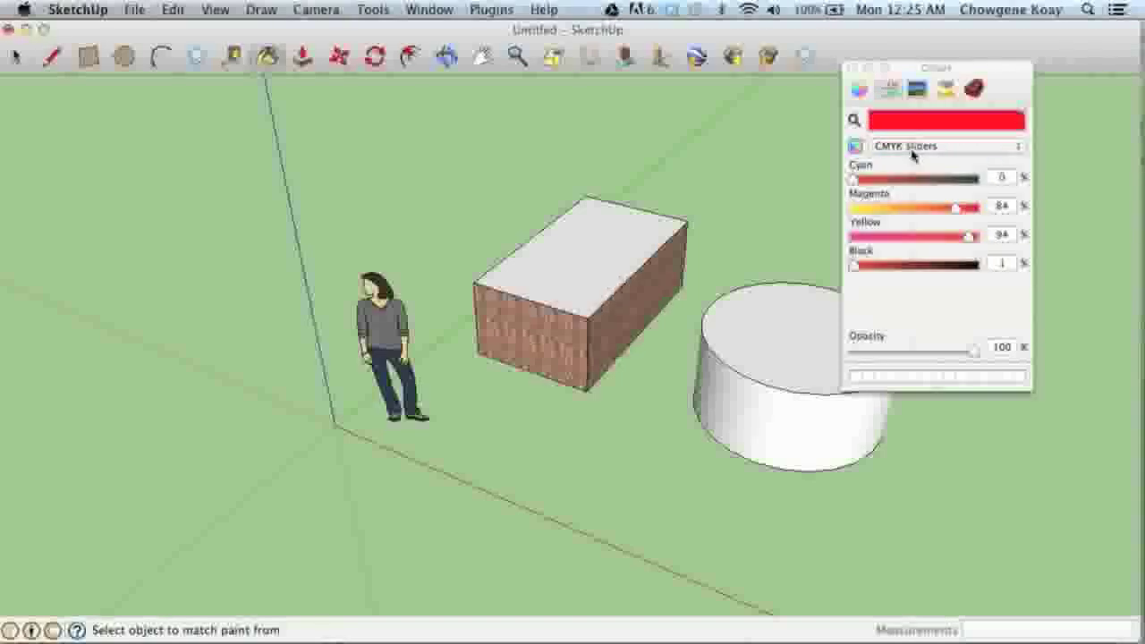
click(912, 148)
click(897, 118)
click(858, 89)
drag(924, 198, 898, 162)
Step: Sample a paint colour from the box's side face, and replace it with one sampled from the green ground
click(855, 118)
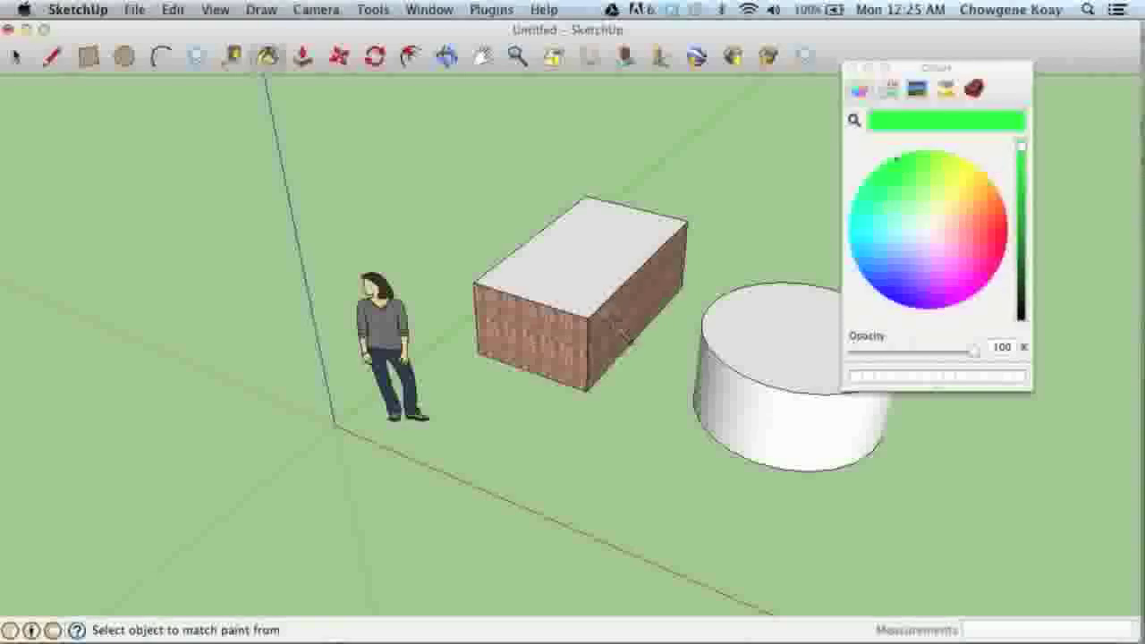
click(606, 312)
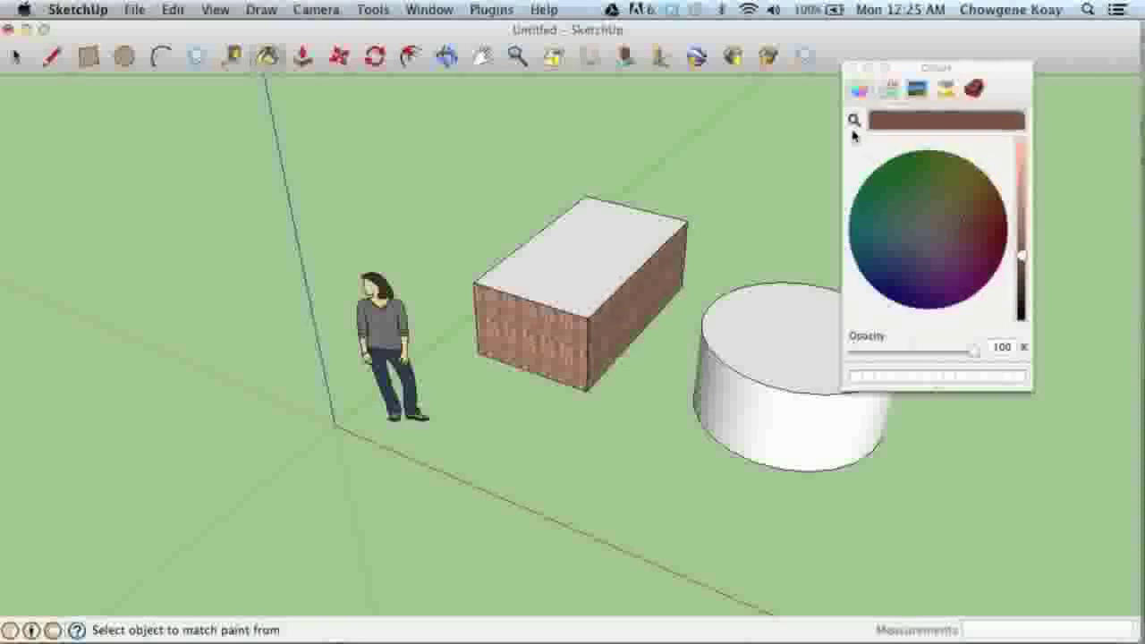
click(854, 119)
click(448, 345)
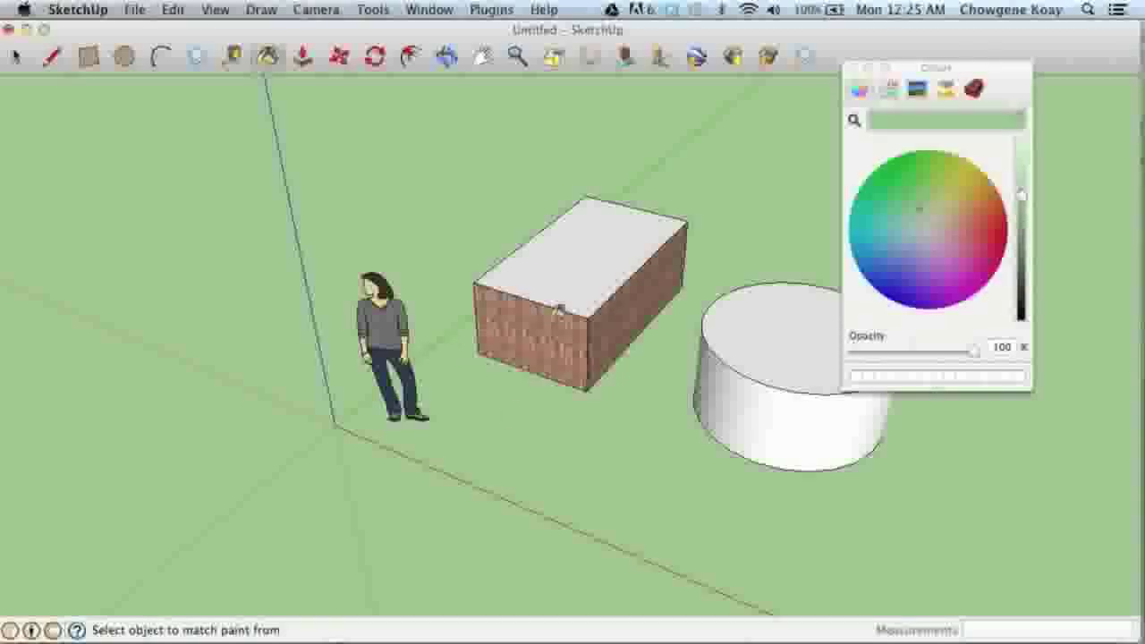
Step: Paint all visible faces of the box and the cylinder with the sampled ground green
click(552, 321)
click(594, 284)
click(612, 304)
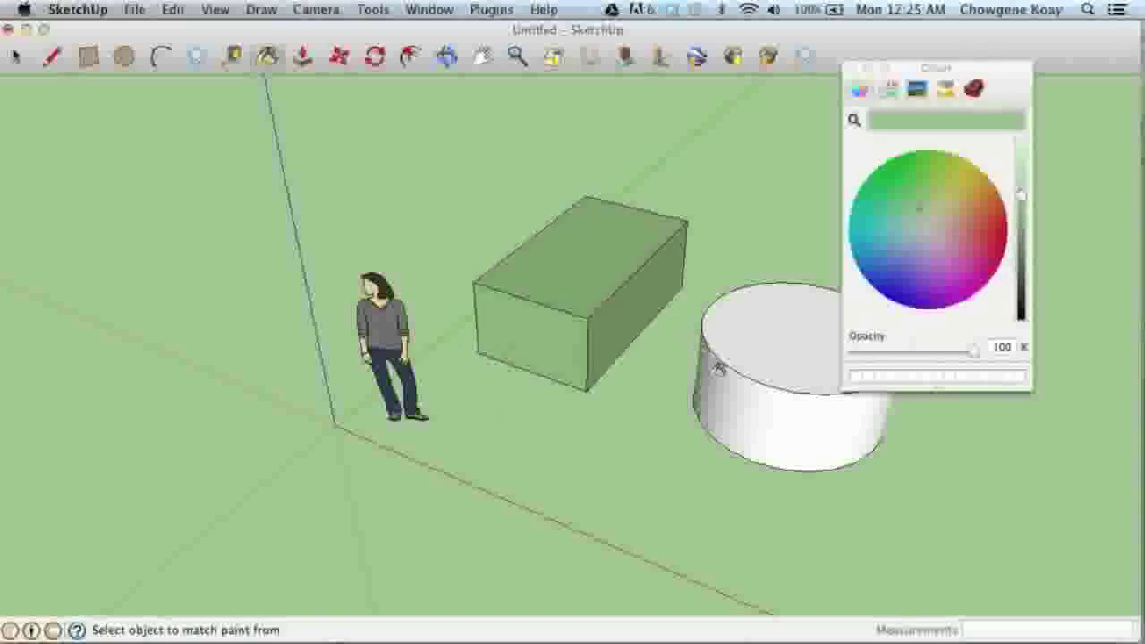
click(720, 370)
click(762, 347)
key(space)
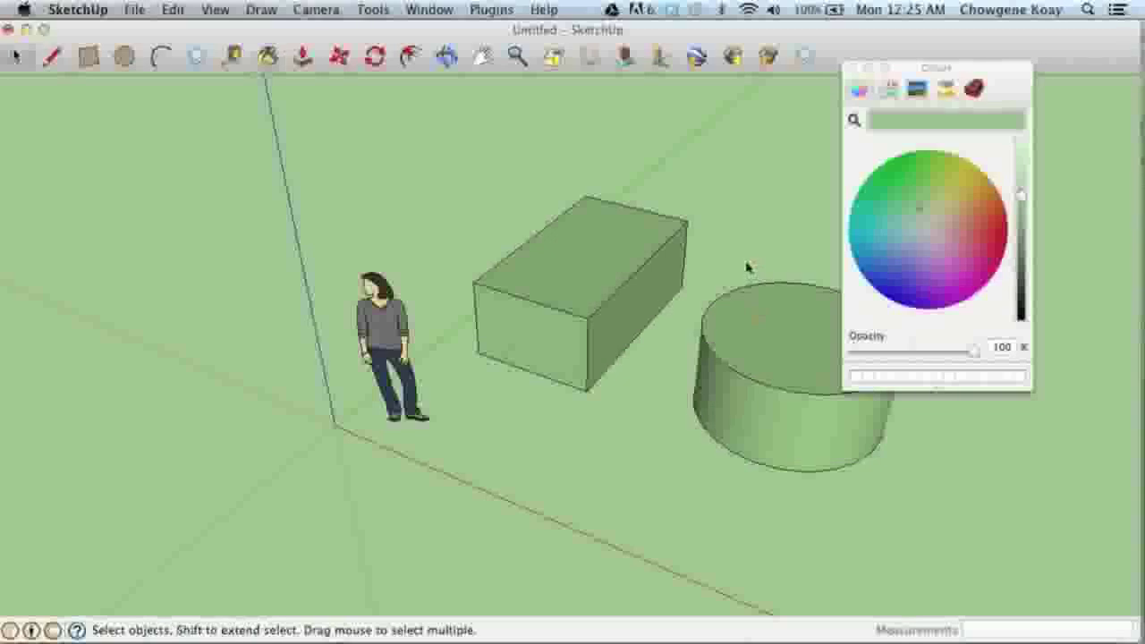
Step: Select all faces that share the same material as the box's top face
click(585, 263)
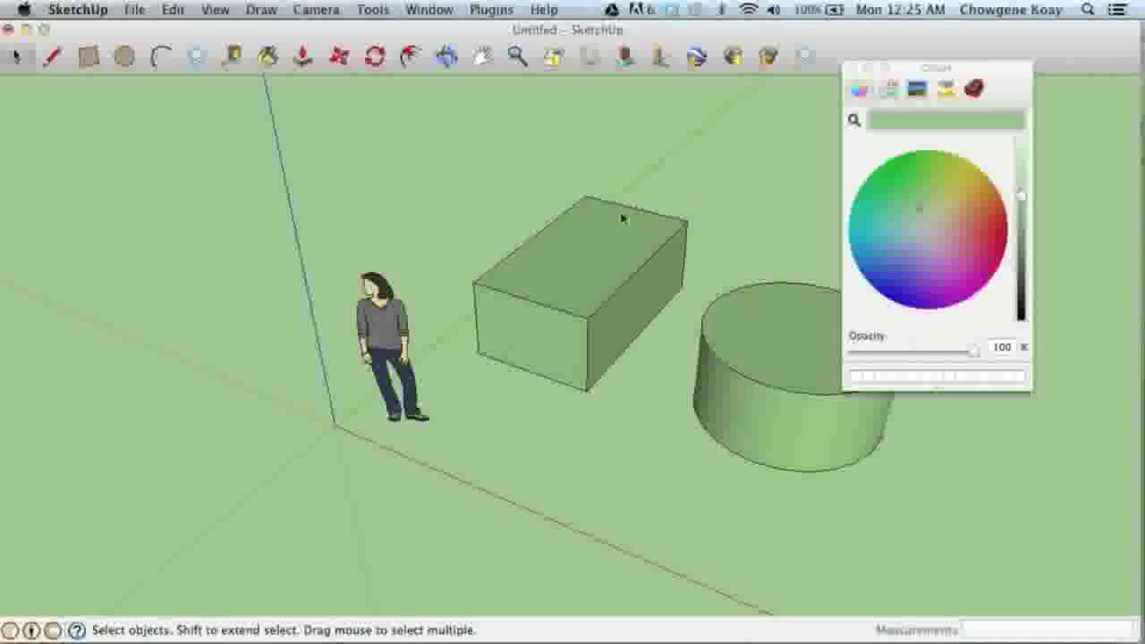
right_click(592, 254)
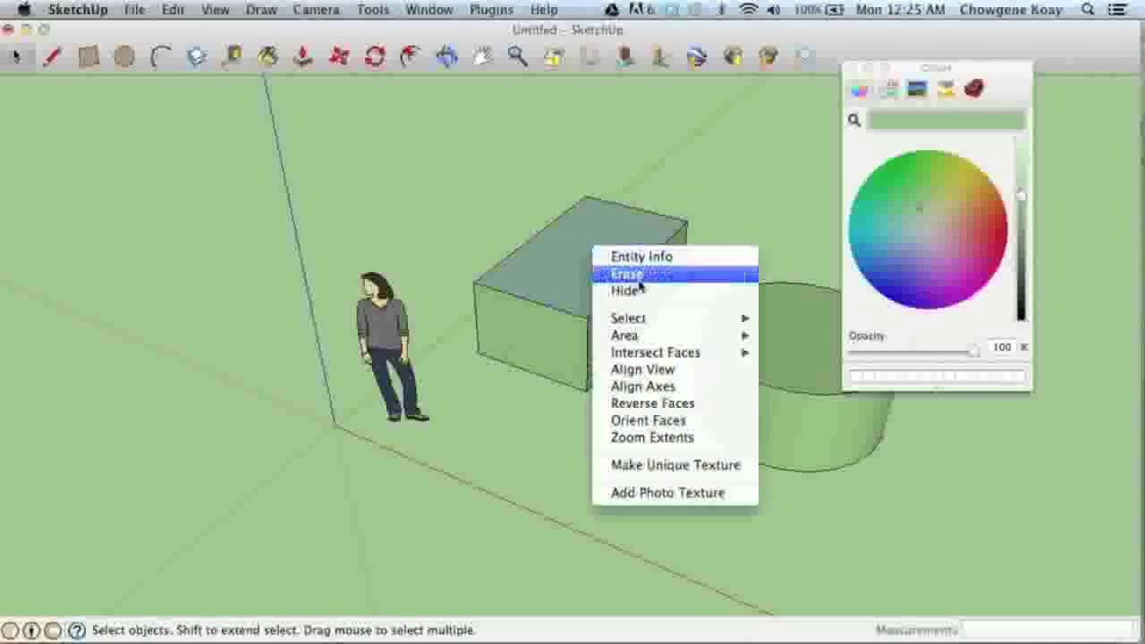
mouse_move(655, 320)
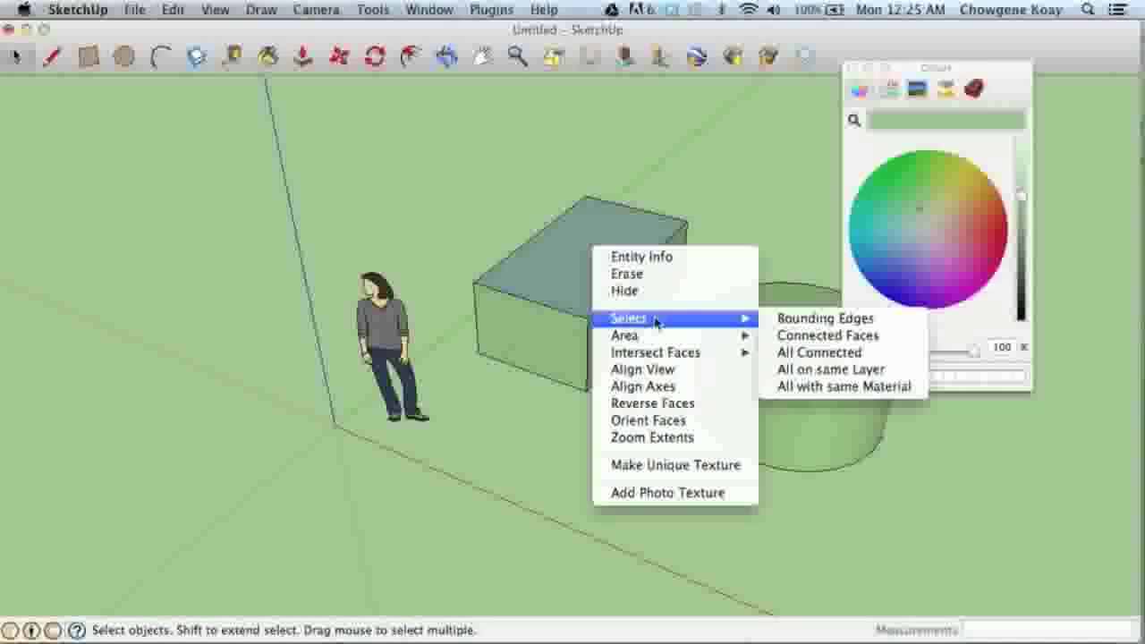
click(792, 387)
click(666, 380)
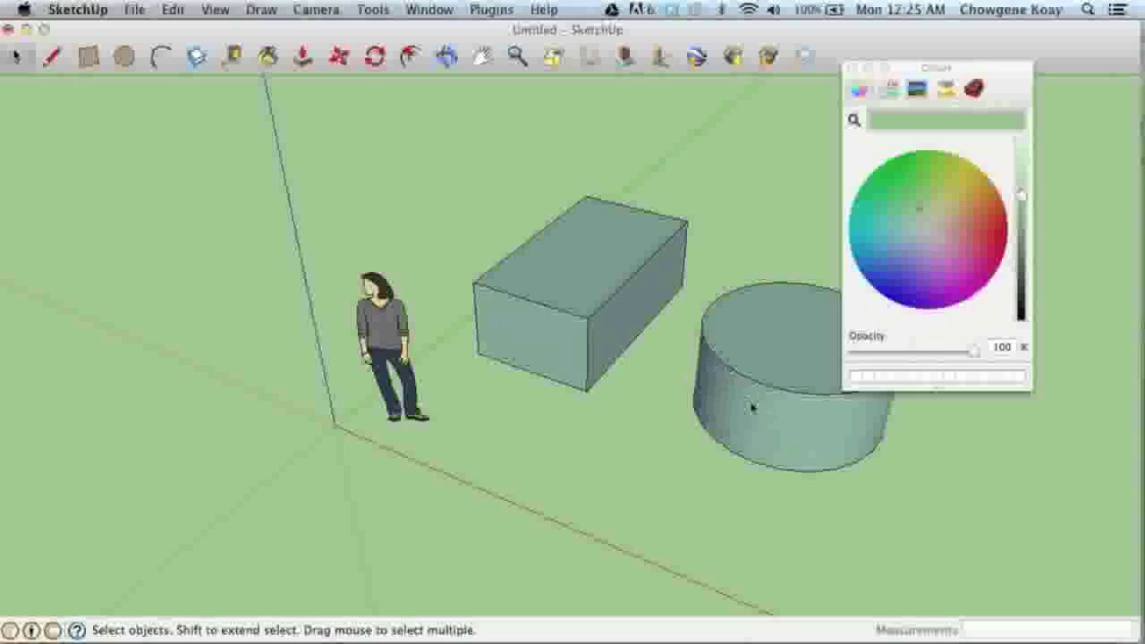
middle_drag(666, 405, 712, 307)
key(space)
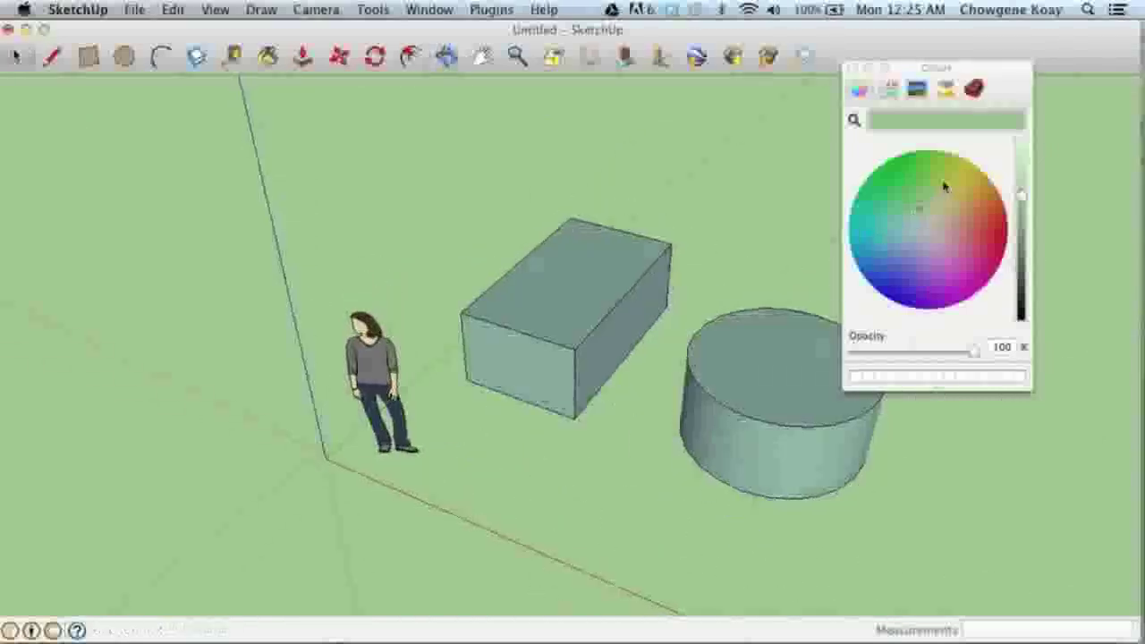
Step: Paint the selected faces of both solids with the pale olive grass texture from the Vegetation materials
click(973, 87)
click(972, 234)
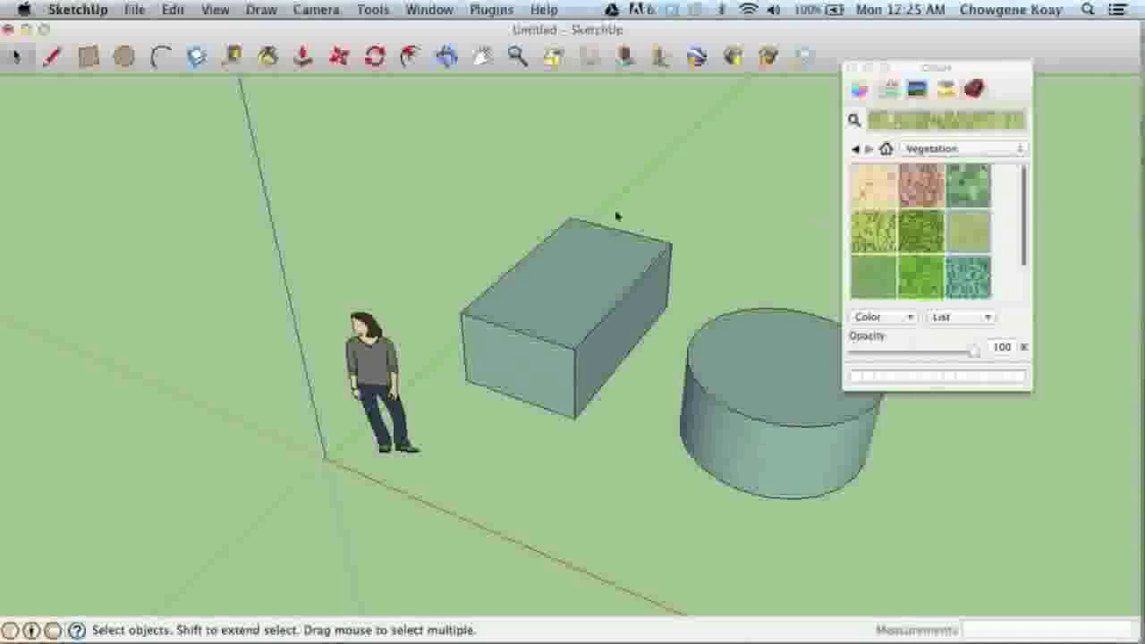
click(566, 256)
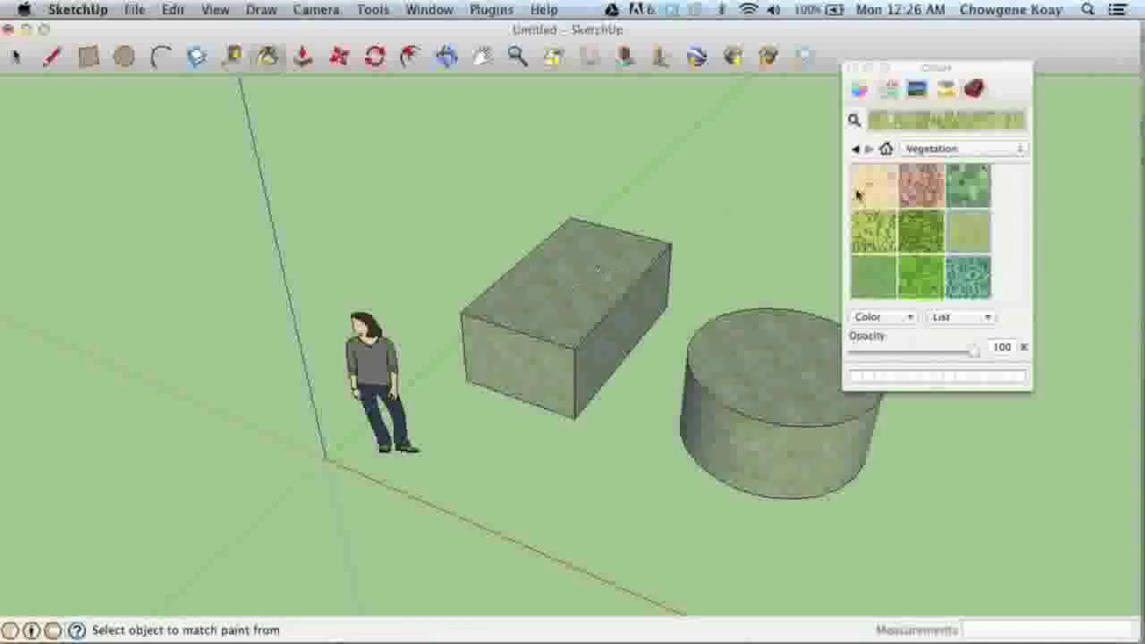
Step: Replace the material on all matching faces with the dark green leafy texture, and again with the reddish-brown bark-like one
click(916, 233)
shift+click(540, 277)
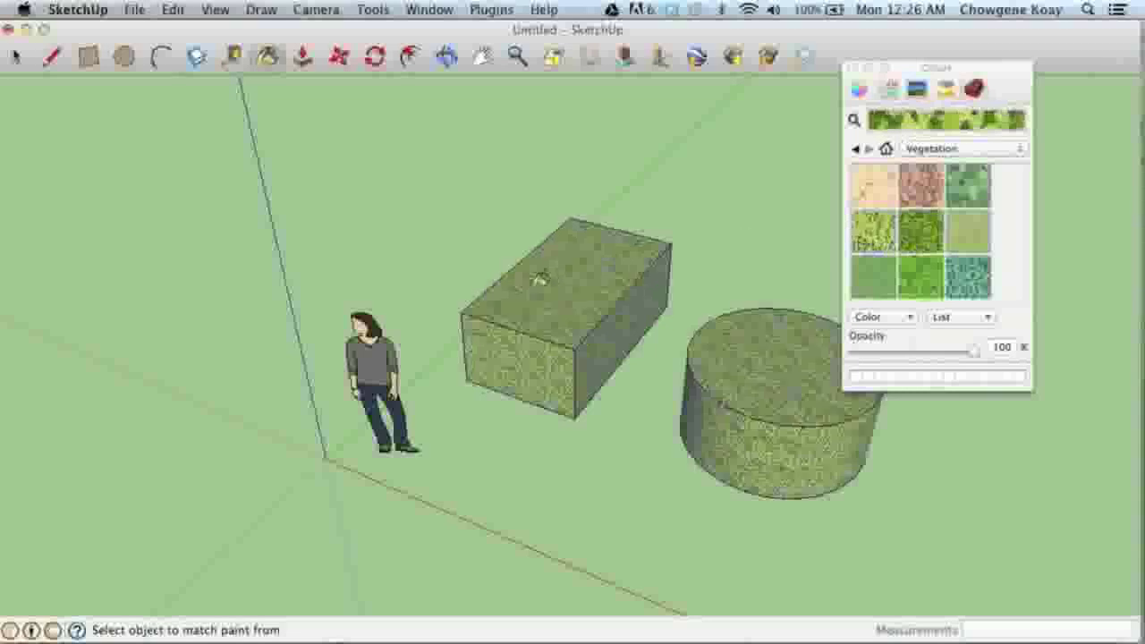
click(921, 186)
shift+click(599, 254)
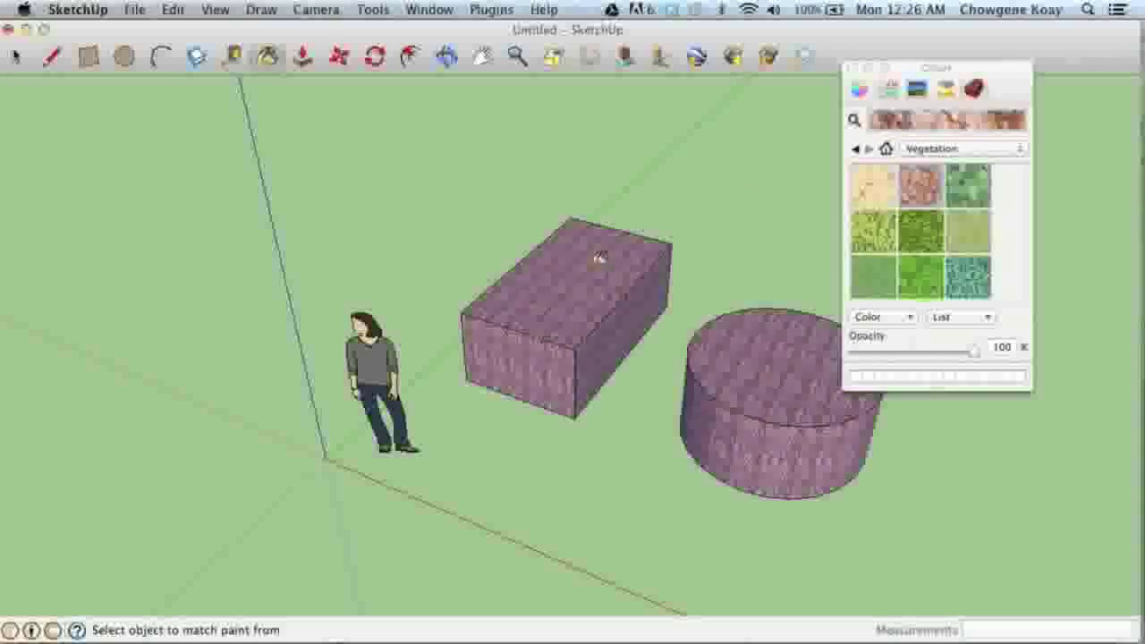
Step: Replace the material on all matching faces with the mottled blue-green foliage texture from Vegetation and clear the selection
click(957, 185)
shift+click(629, 287)
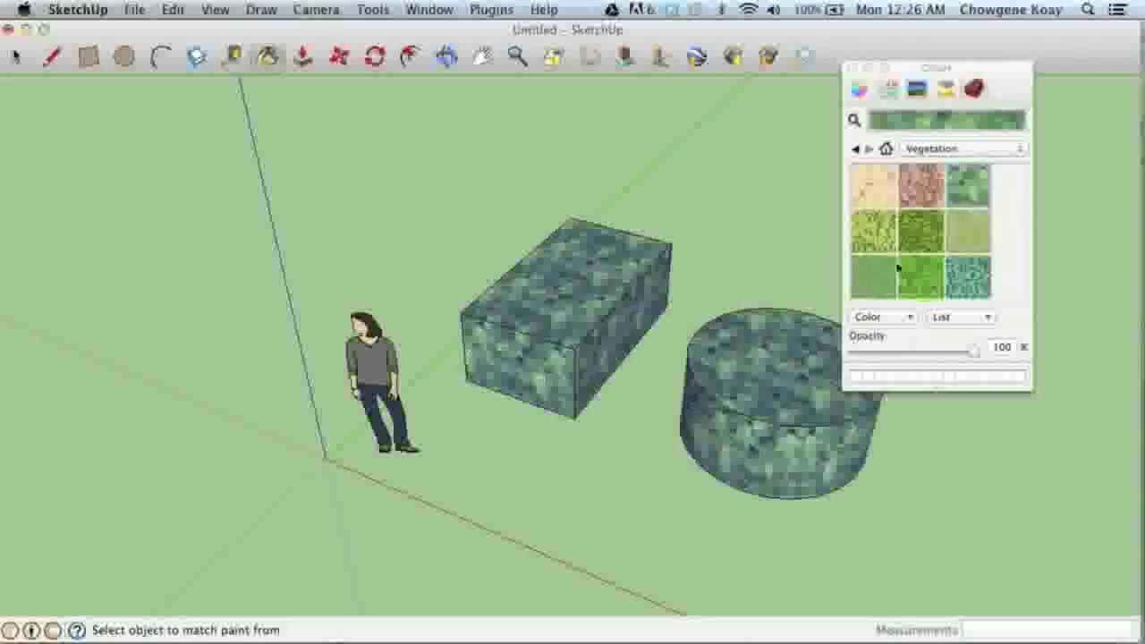
key(space)
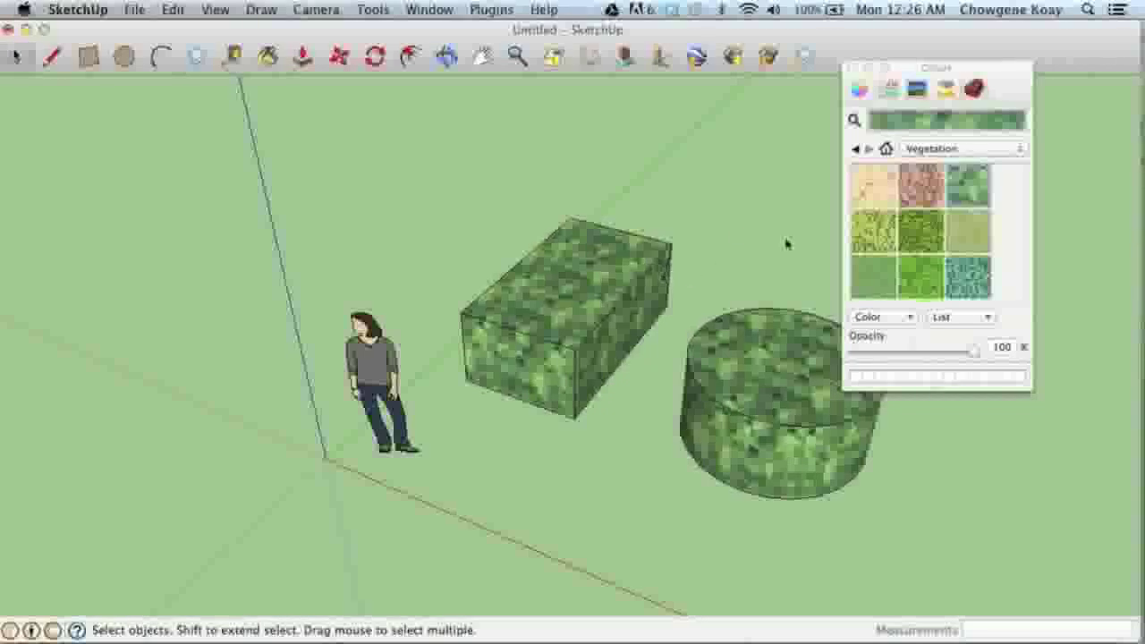
Step: Browse the Water materials and switch to the Tile collection
click(944, 154)
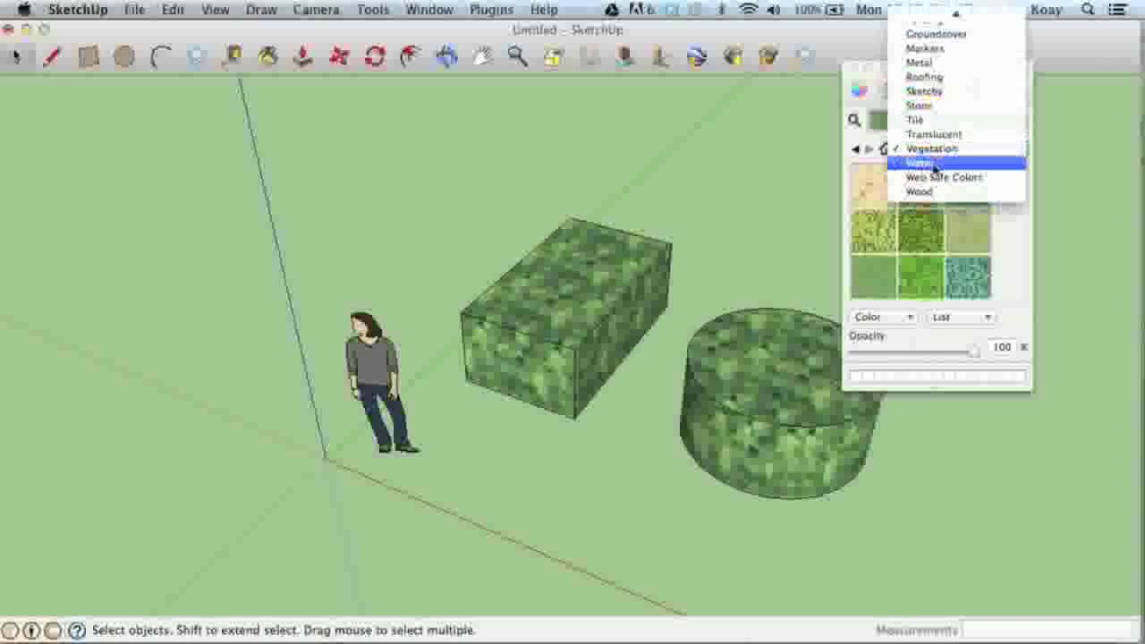
click(907, 189)
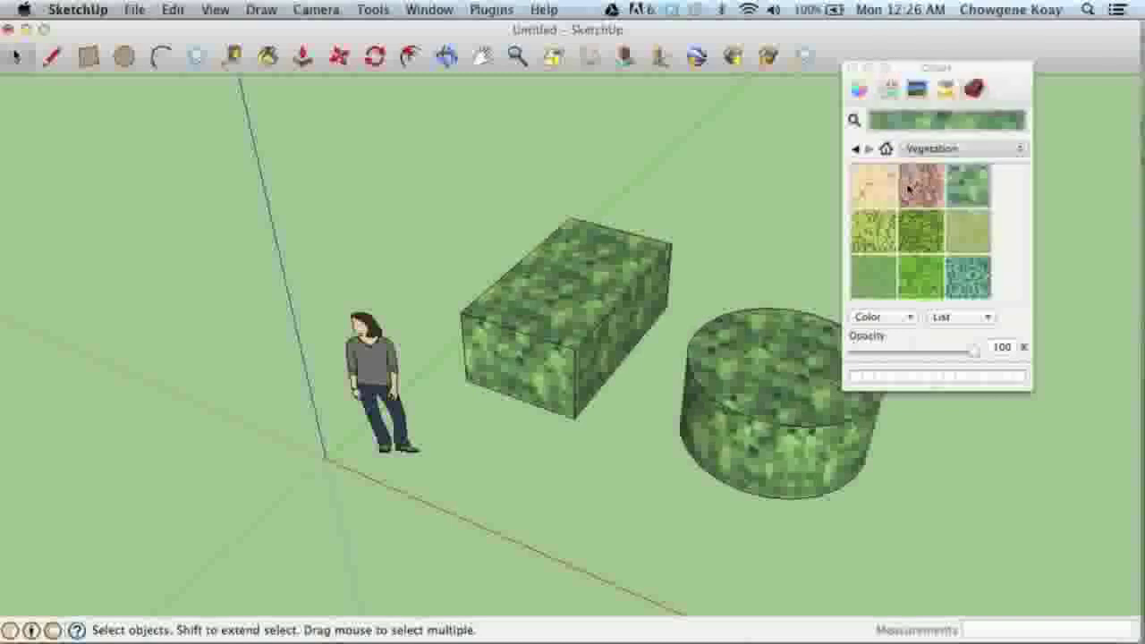
click(973, 150)
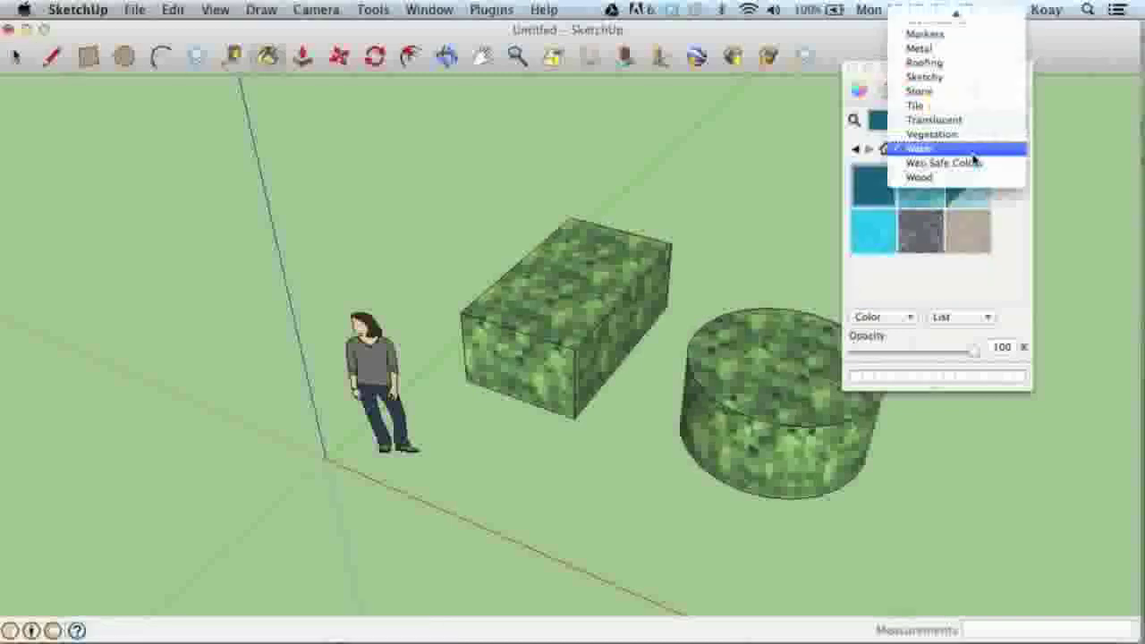
click(931, 109)
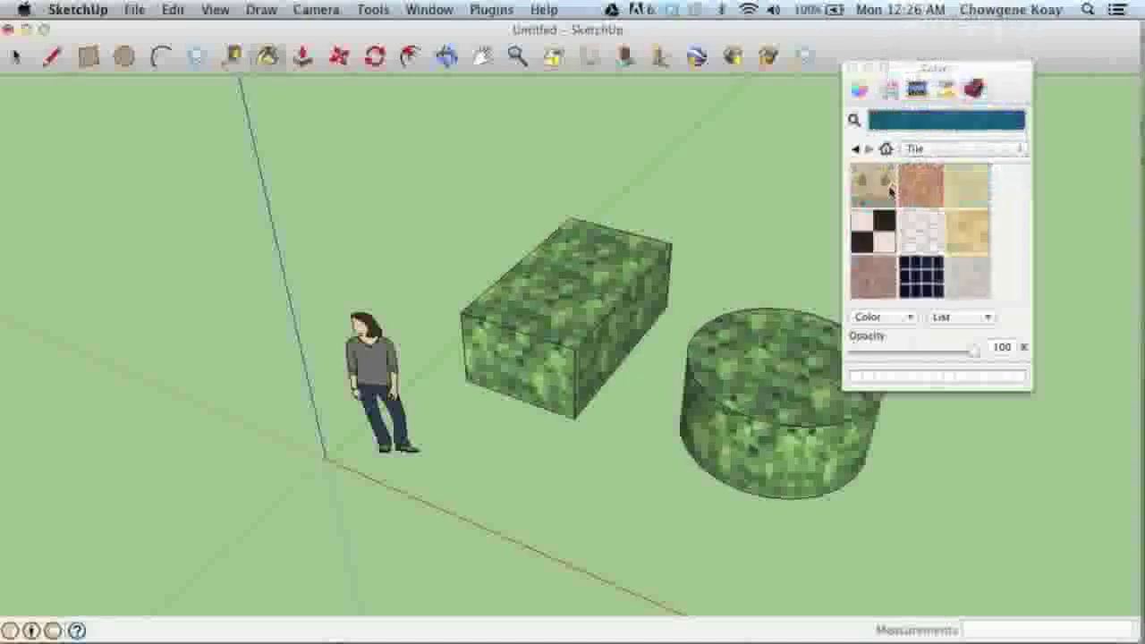
Step: Replace the material on all matching faces of the box and cylinder with a plain green colour from the colour wheel
click(935, 150)
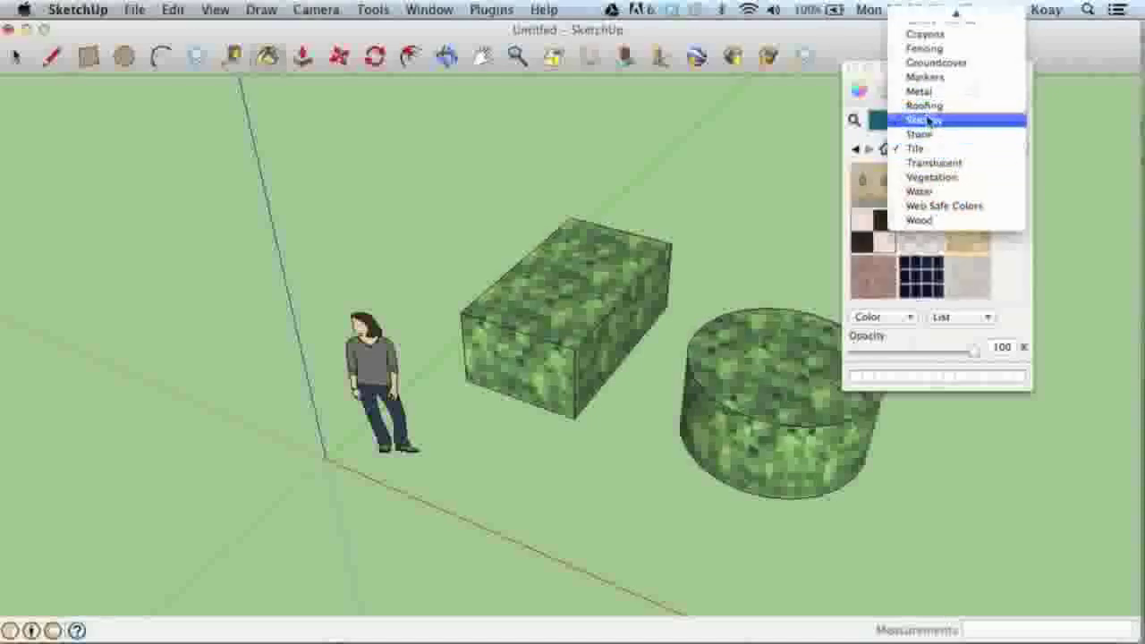
click(856, 97)
click(858, 89)
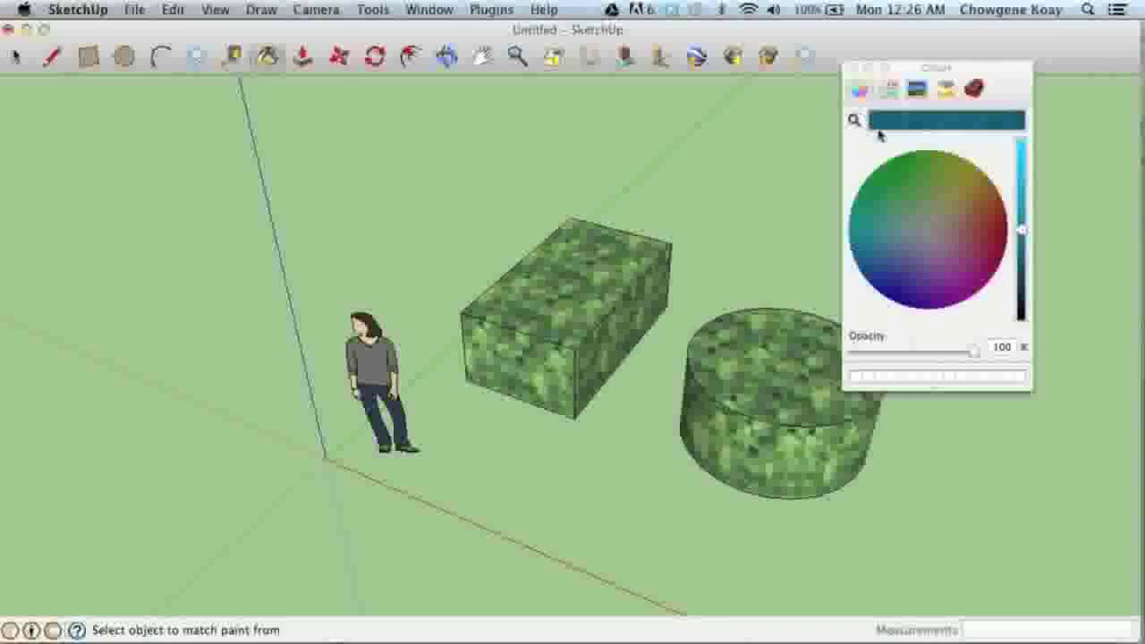
click(570, 256)
shift+click(546, 343)
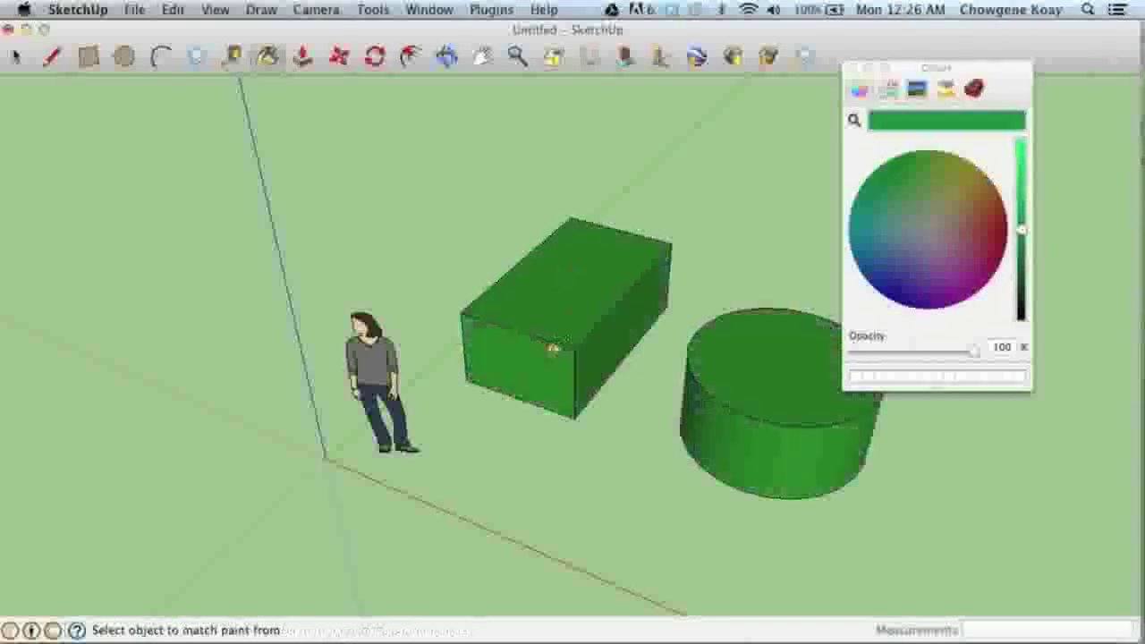
key(space)
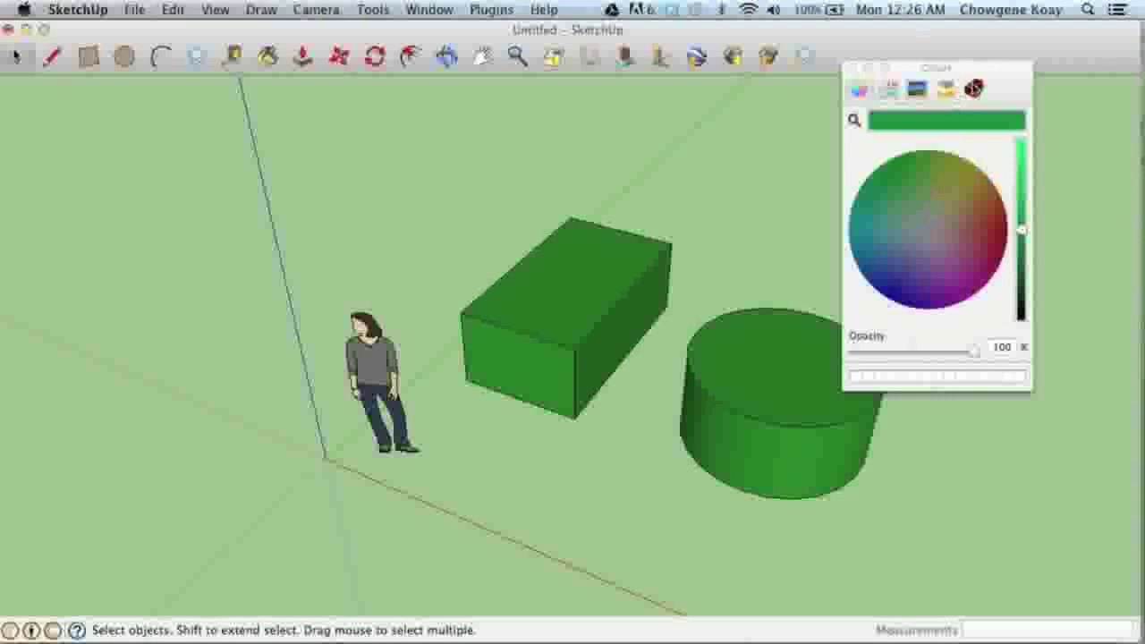
Step: Replace the green on all matching faces with the terracotta texture from the Tile materials
click(973, 87)
click(920, 185)
shift+click(607, 245)
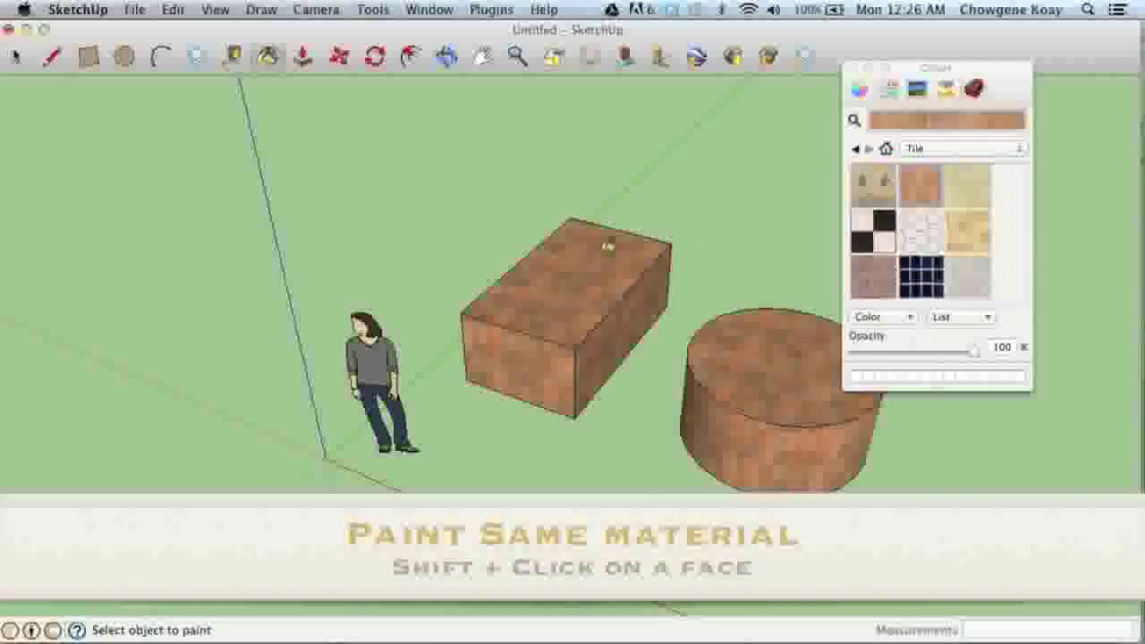
key(space)
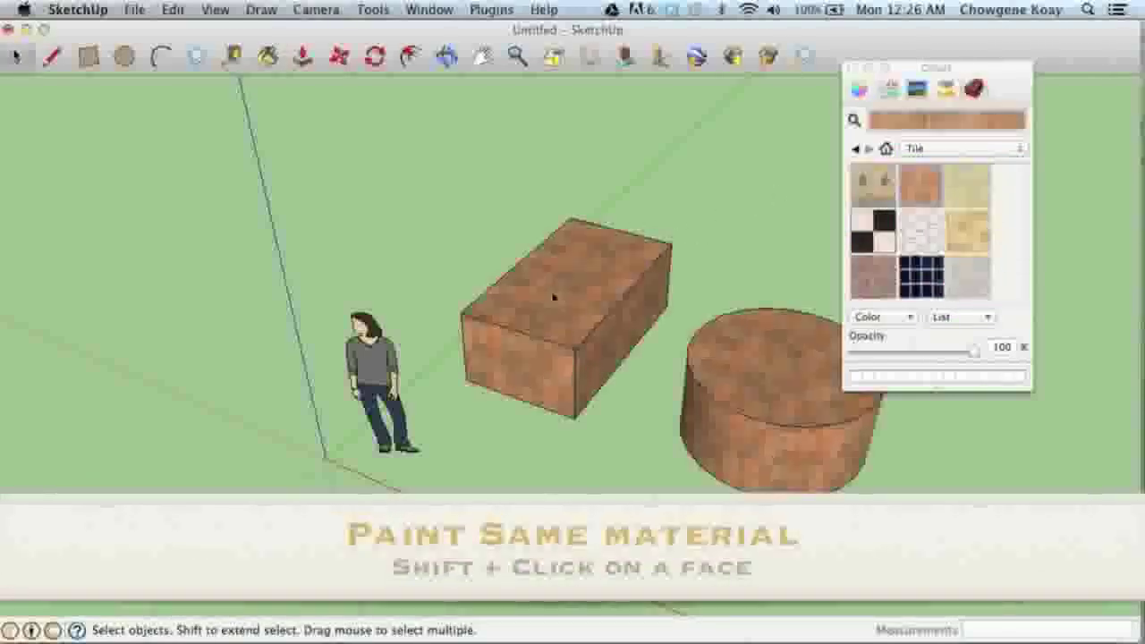
Step: Clear the selection of the box's top face and replace the terracotta on all matching faces with the beige texture from Tile
shift+click(555, 298)
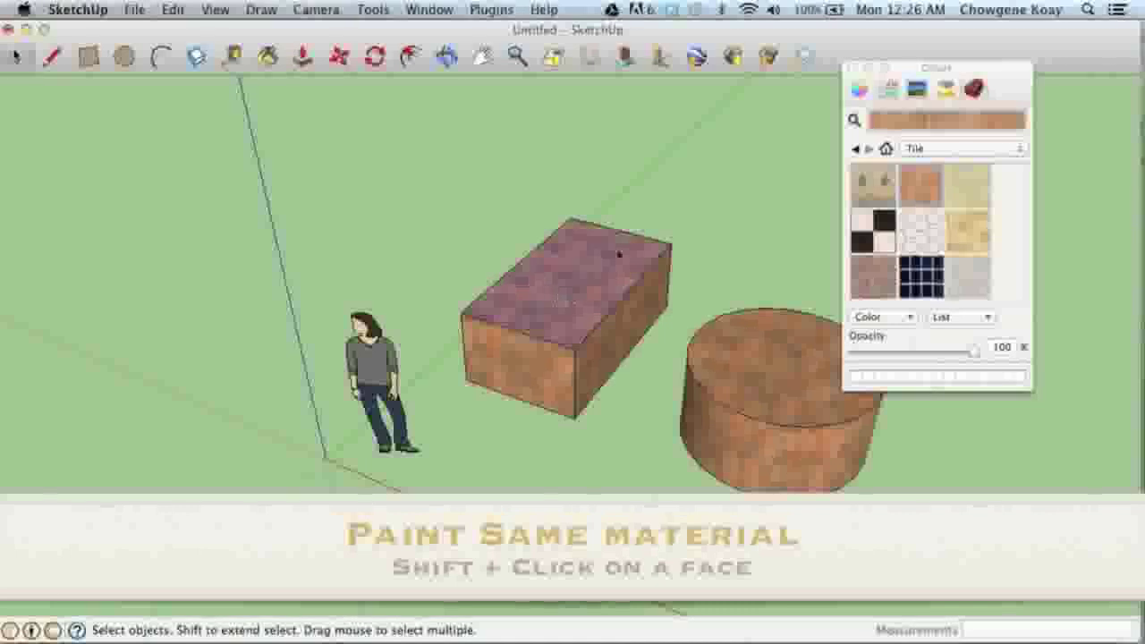
click(764, 218)
click(963, 182)
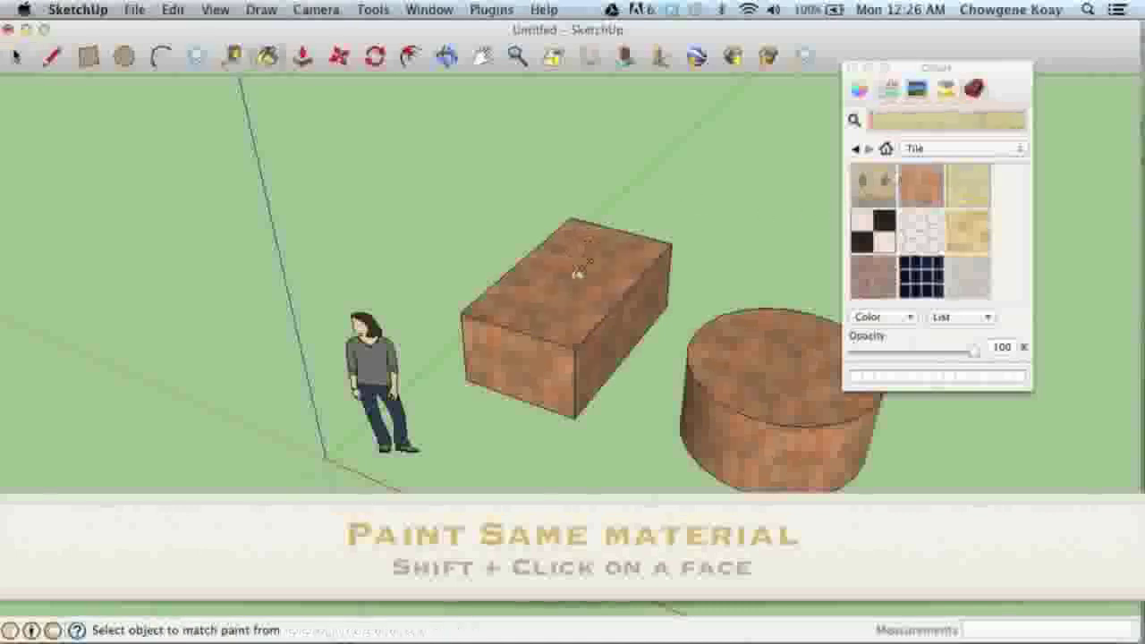
shift+click(577, 273)
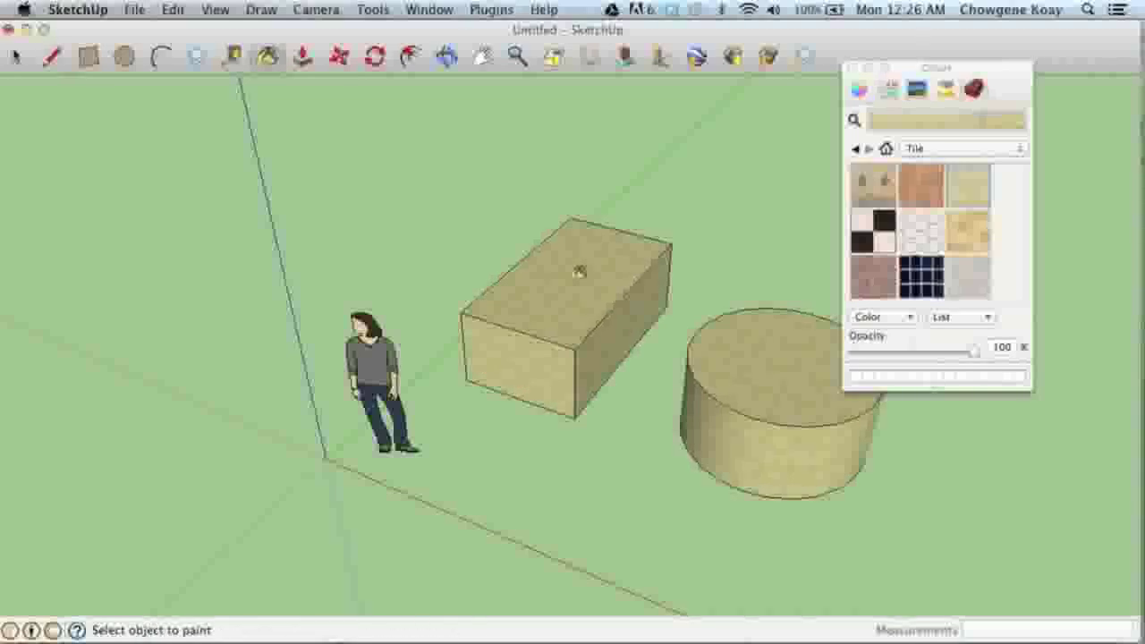
key(super)
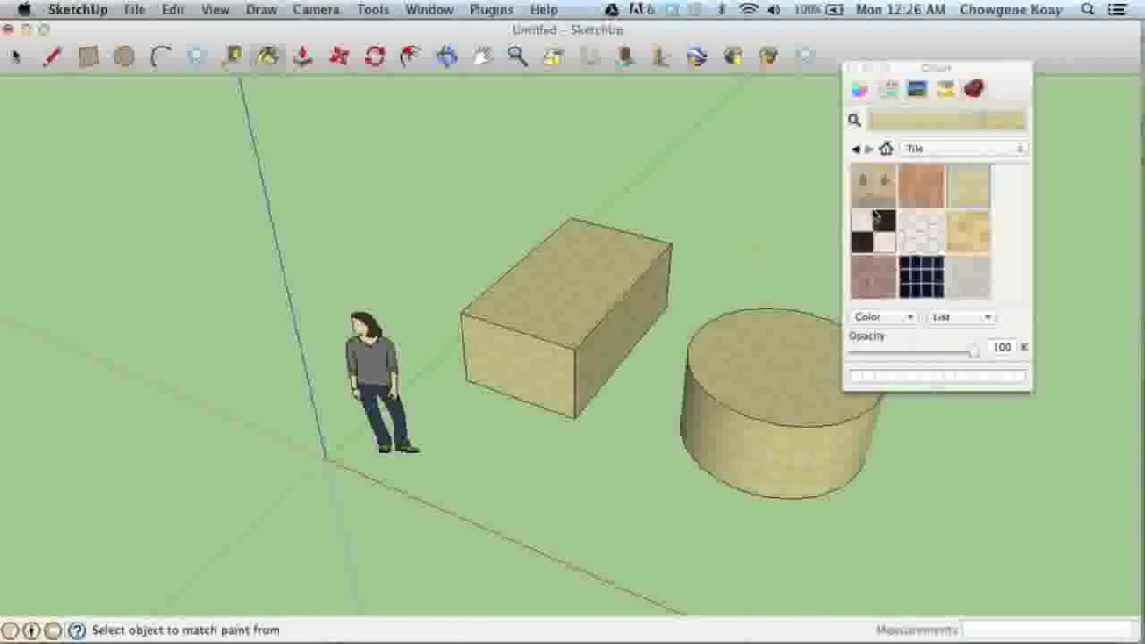
key(space)
scroll(534, 355, up, 5)
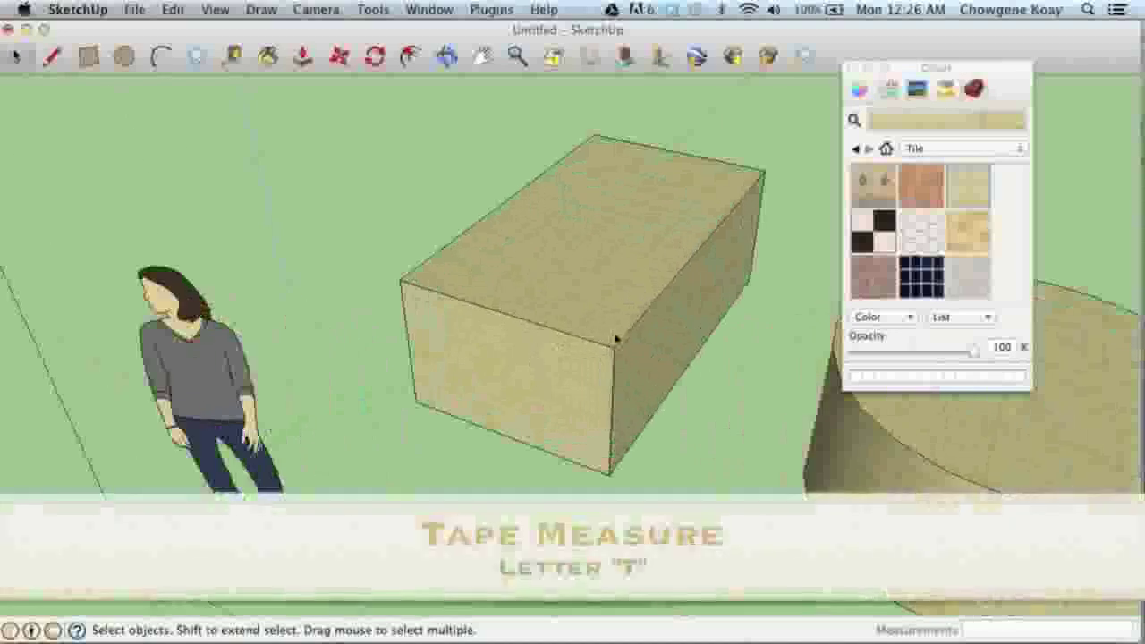
key(t)
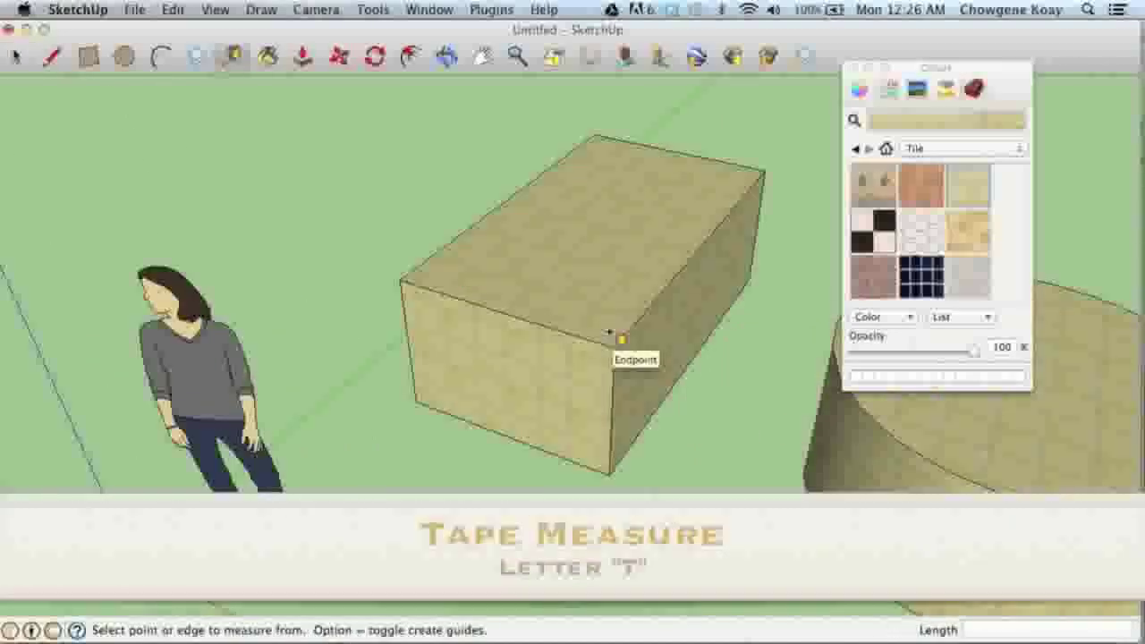
click(609, 332)
click(529, 324)
key(space)
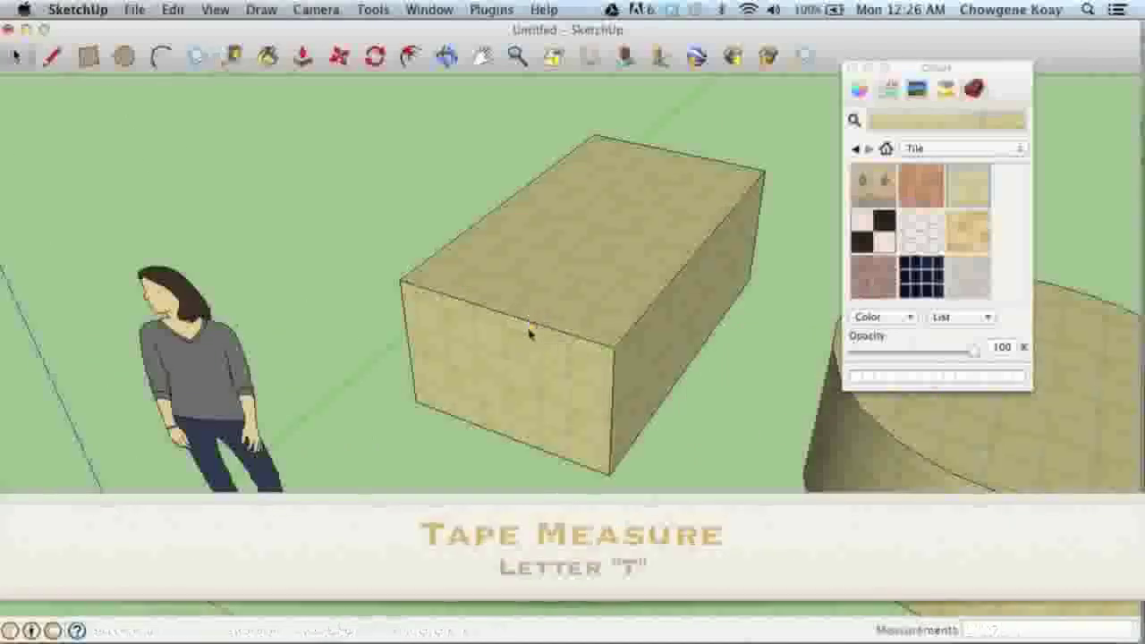
key(t)
click(410, 271)
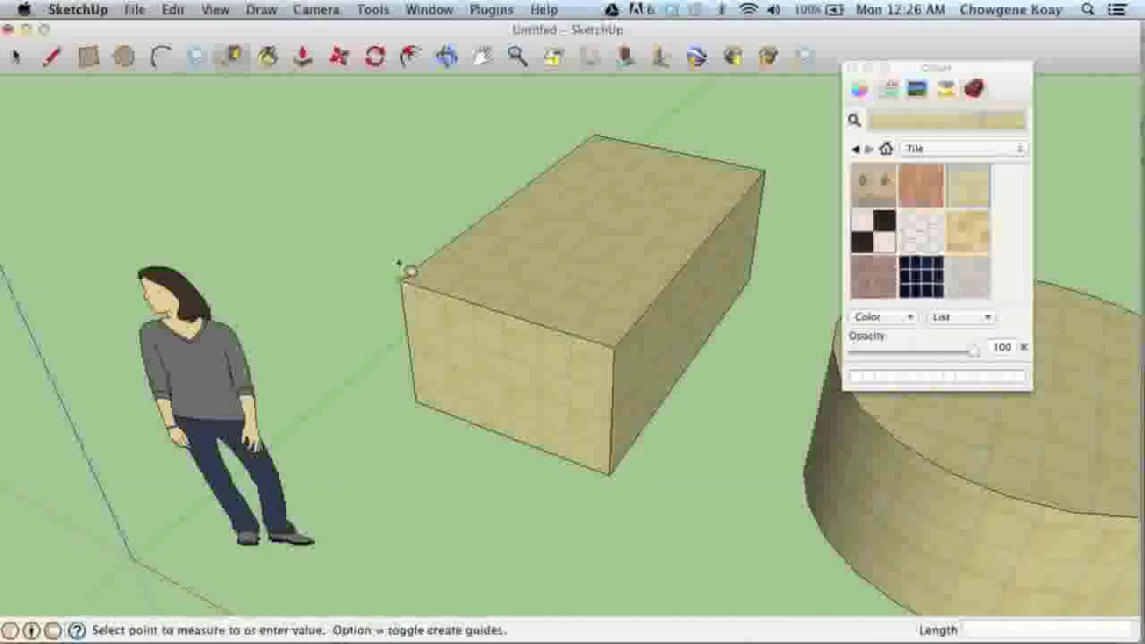
click(479, 295)
key(space)
Step: Place a Tape Measure guide line along the box's top front edge
key(t)
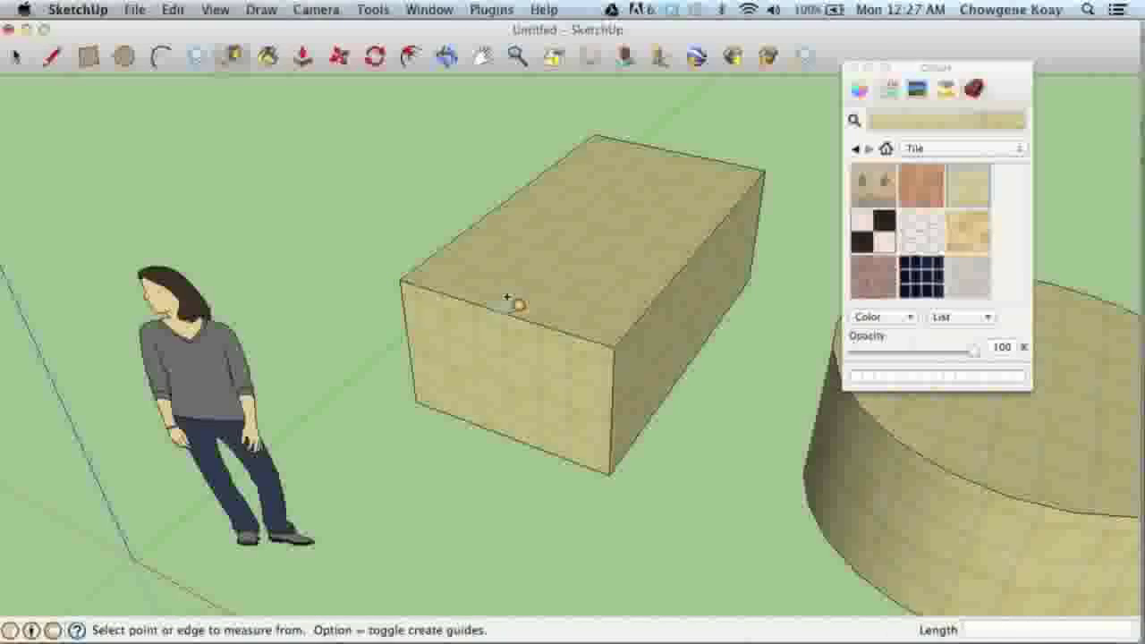
click(481, 291)
click(466, 283)
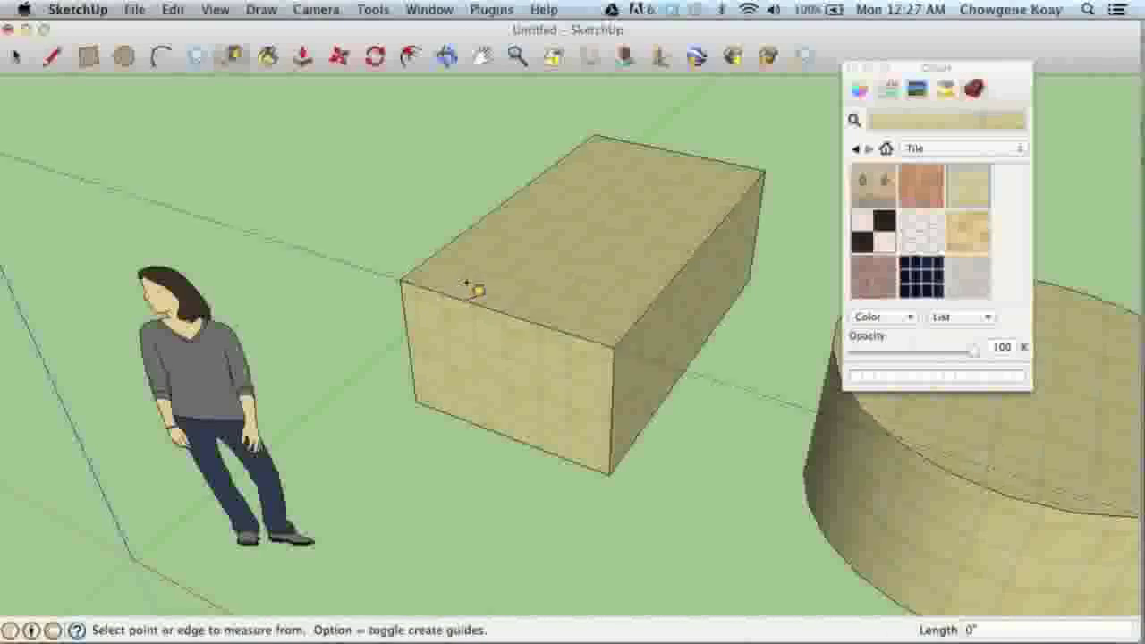
Step: Place guide points about 1' 9 11/16" along the box's top front edge and about 2' 8 9/16" along the adjoining side edge
click(402, 279)
click(479, 295)
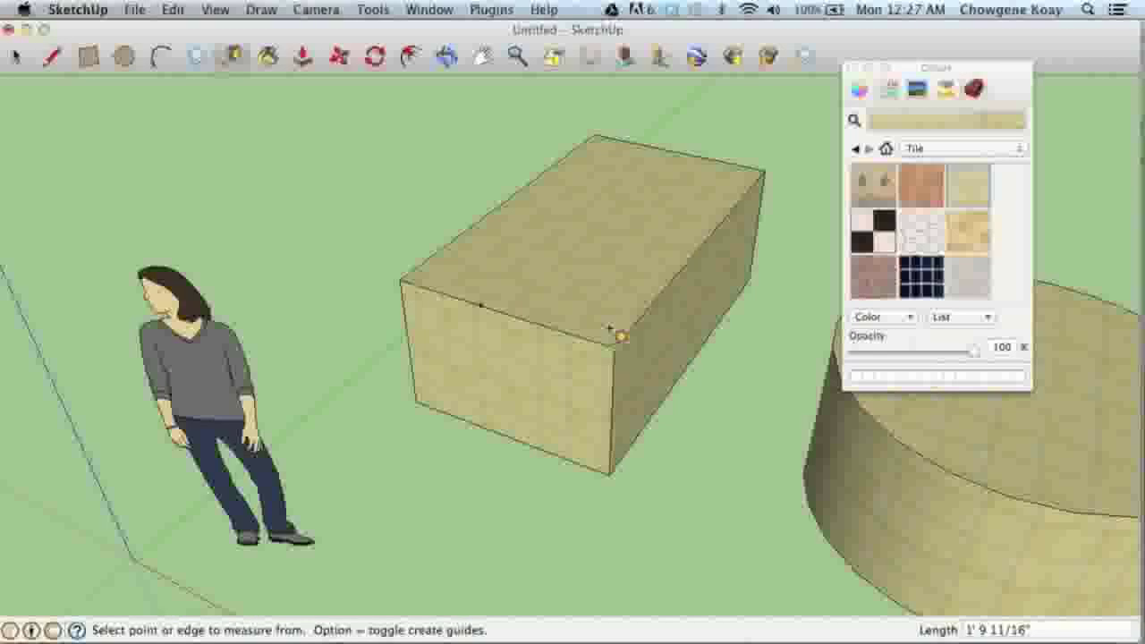
click(611, 332)
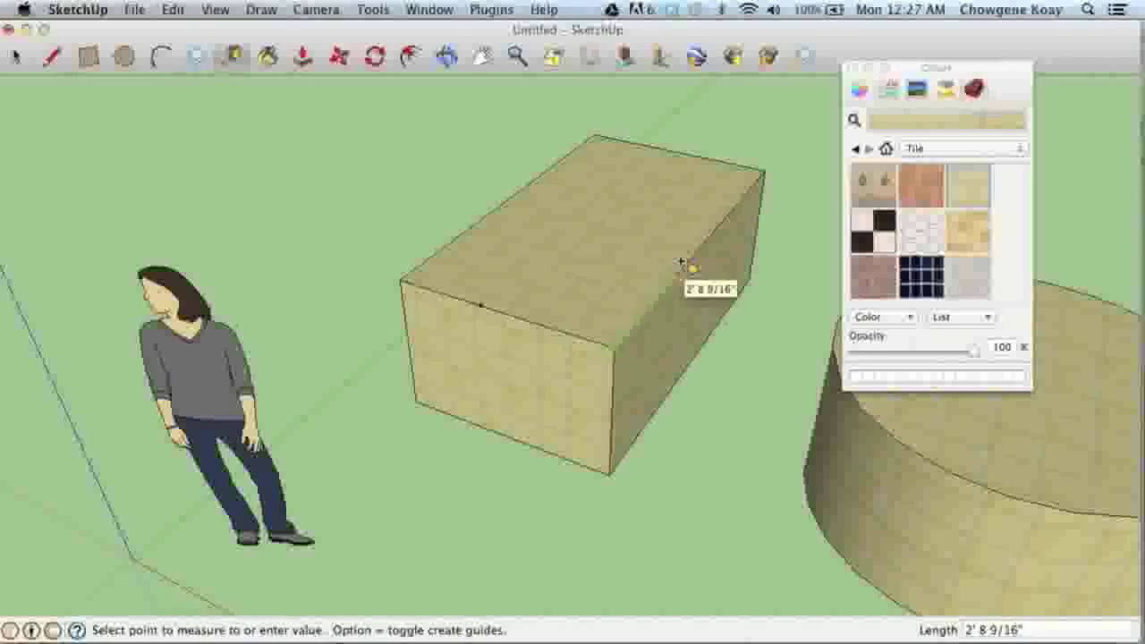
click(680, 264)
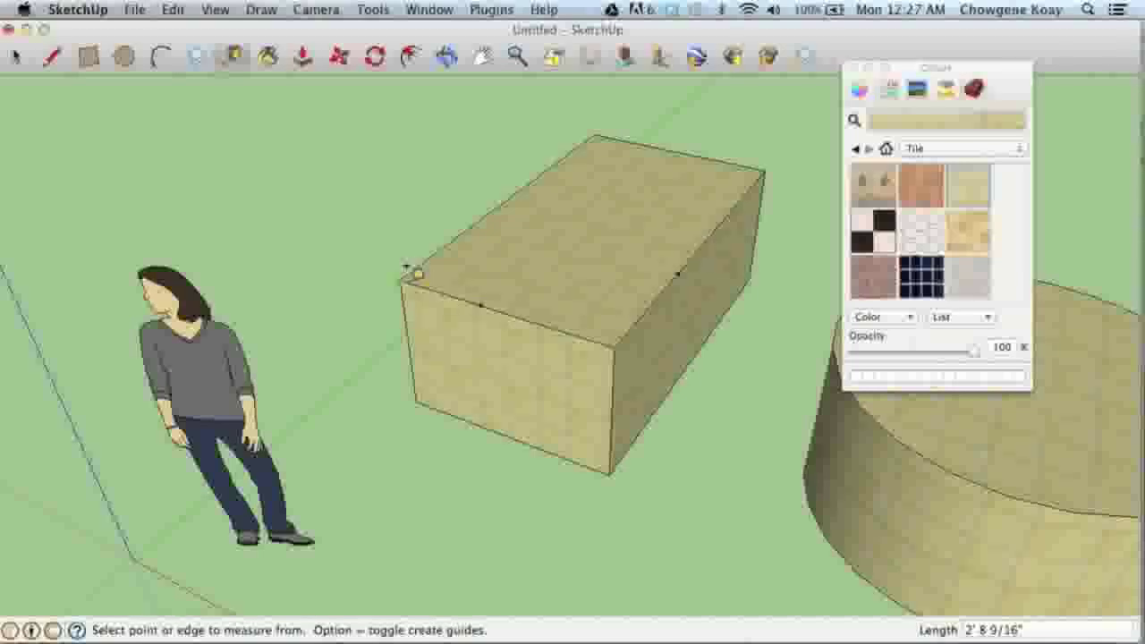
Step: Place a diagonal guide line across the box's top face and another parallel to the front edge, about 3' 11 9/16" behind it
click(405, 266)
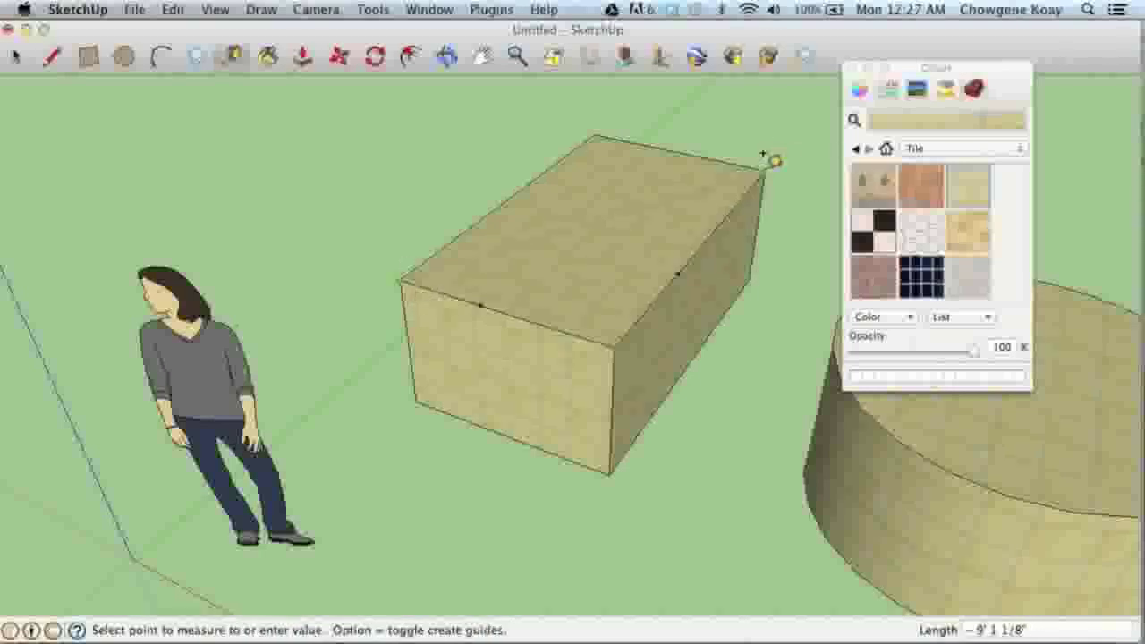
click(773, 161)
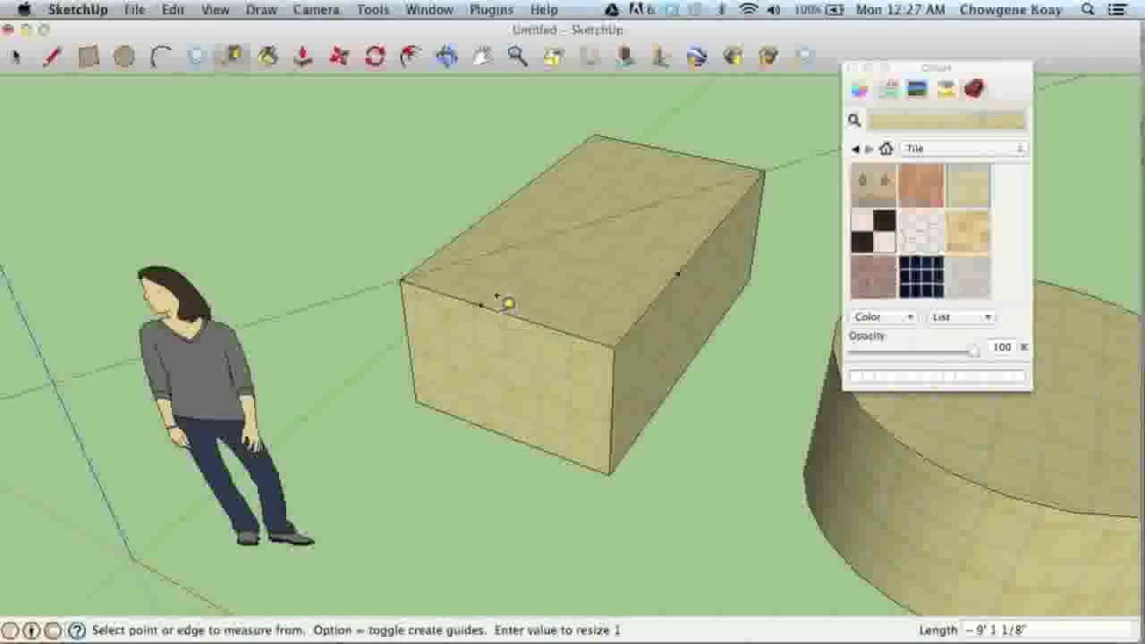
click(501, 300)
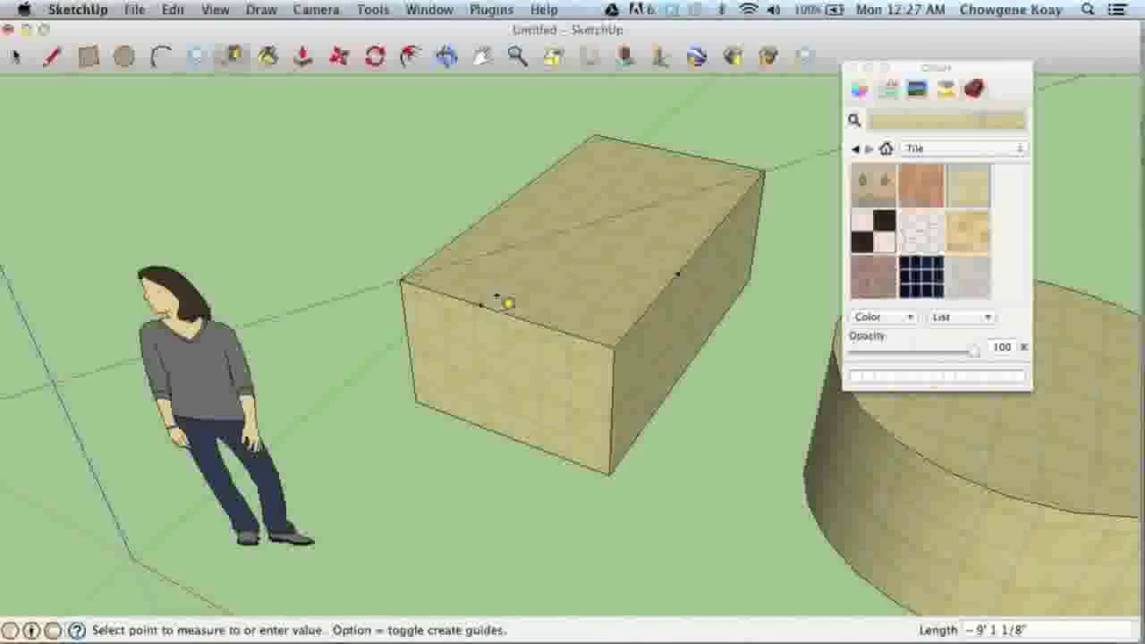
click(613, 212)
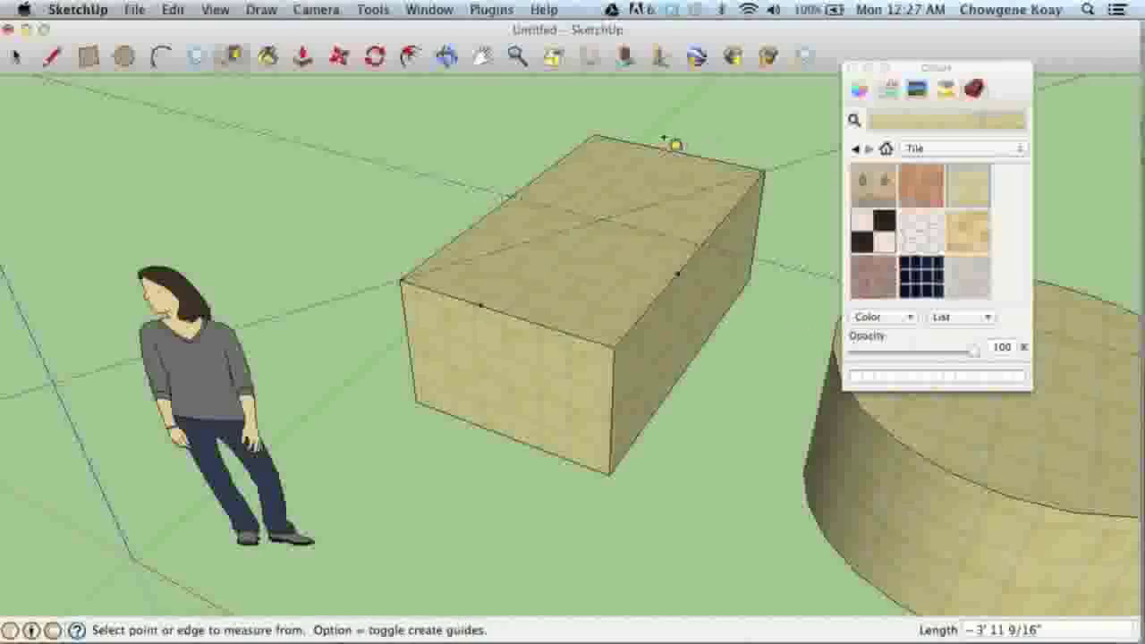
key(space)
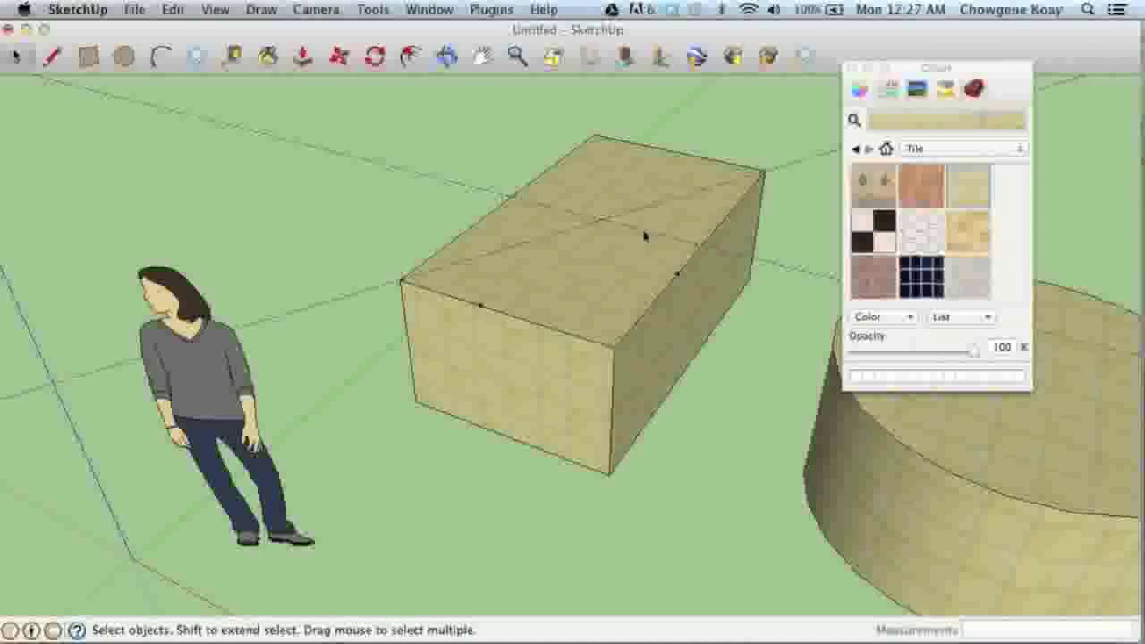
Step: Open the recent Wicking Designs model and examine its yellow sheet layout of dimensioned panels
scroll(575, 293, down, 5)
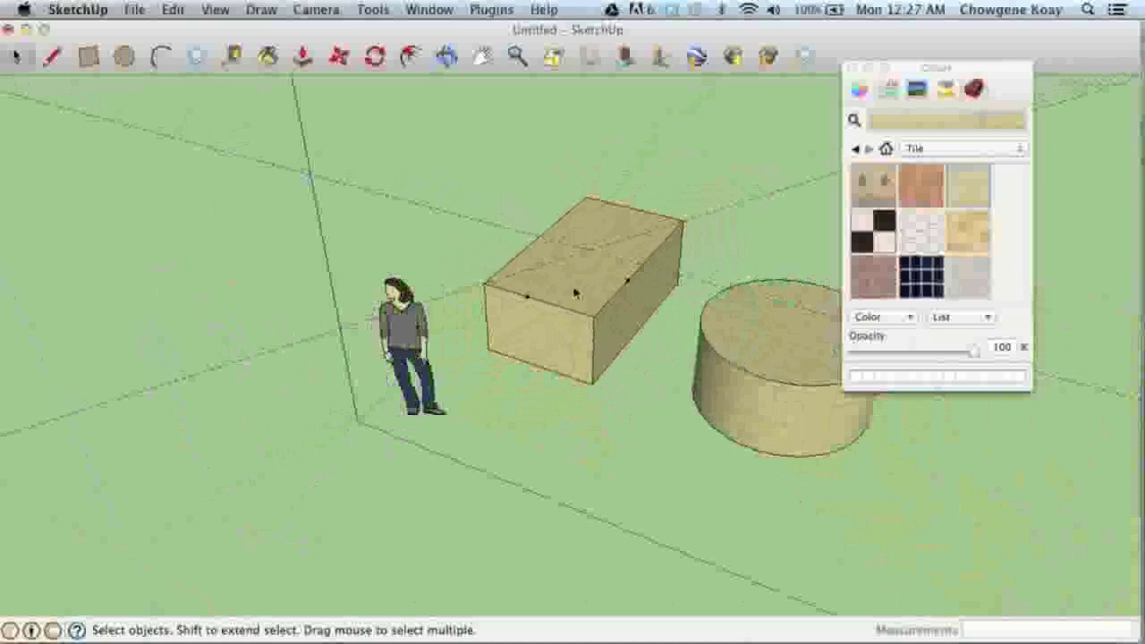
click(132, 9)
mouse_move(215, 67)
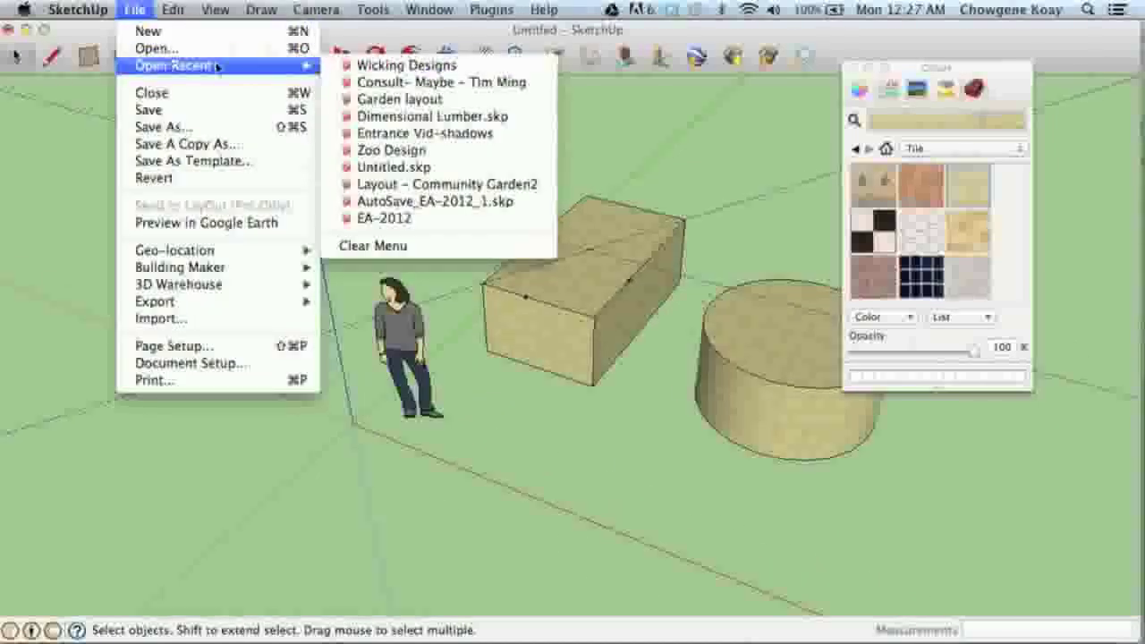
click(376, 65)
drag(563, 373, 517, 338)
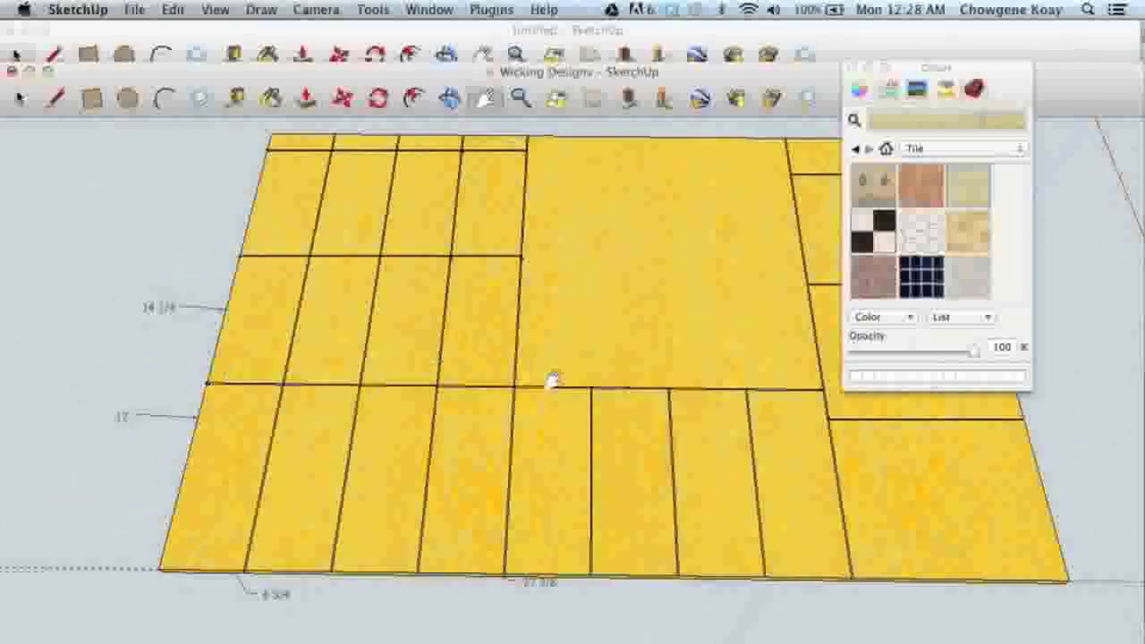
scroll(535, 387, down, 3)
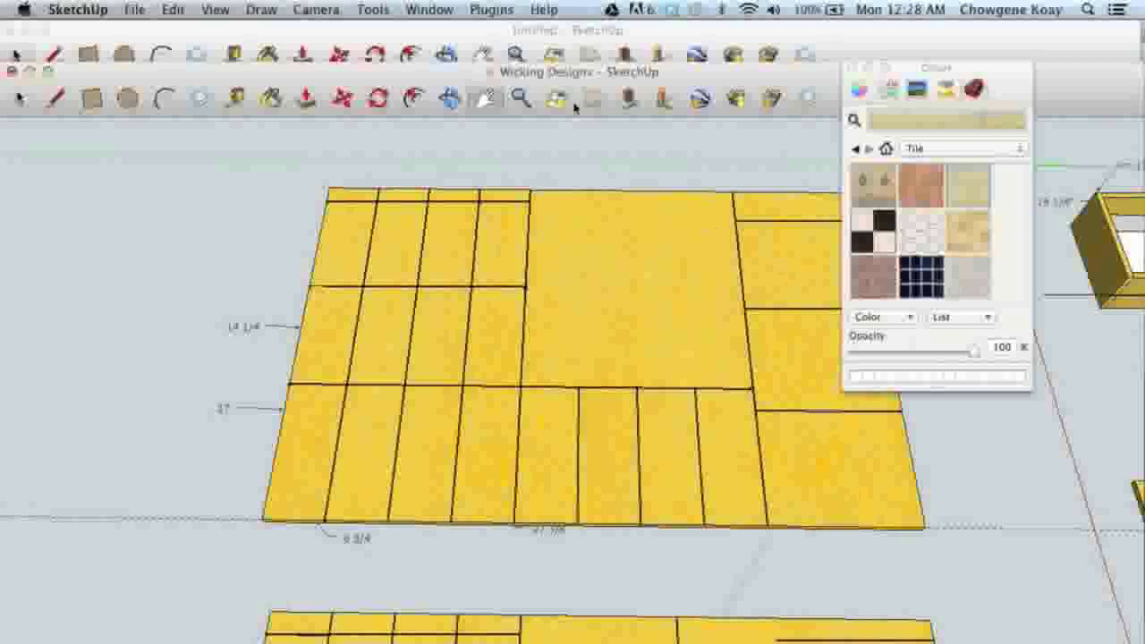
Step: Return to the untitled model and place a guide point on the box's top front edge, about 1' 9 1/8" from its near corner
click(484, 40)
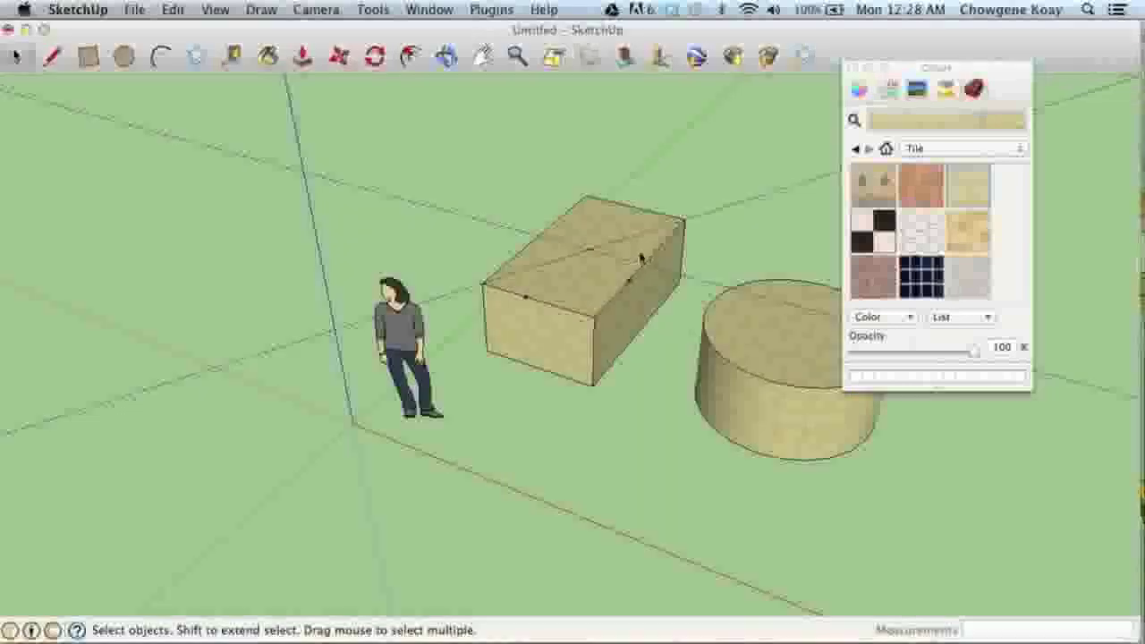
scroll(535, 301, up, 4)
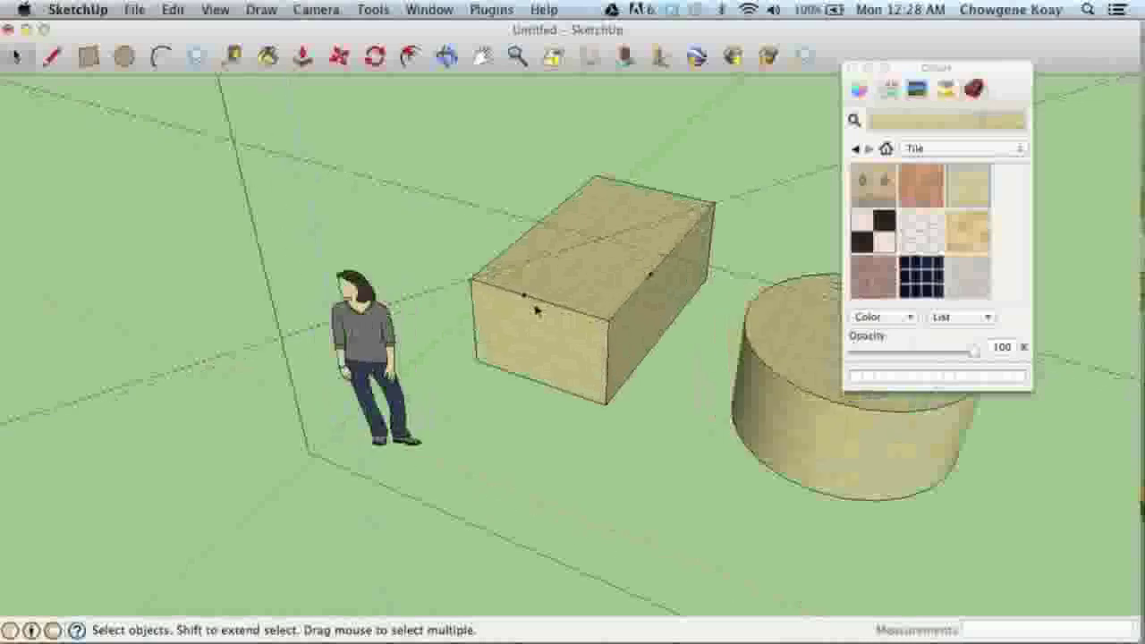
key(t)
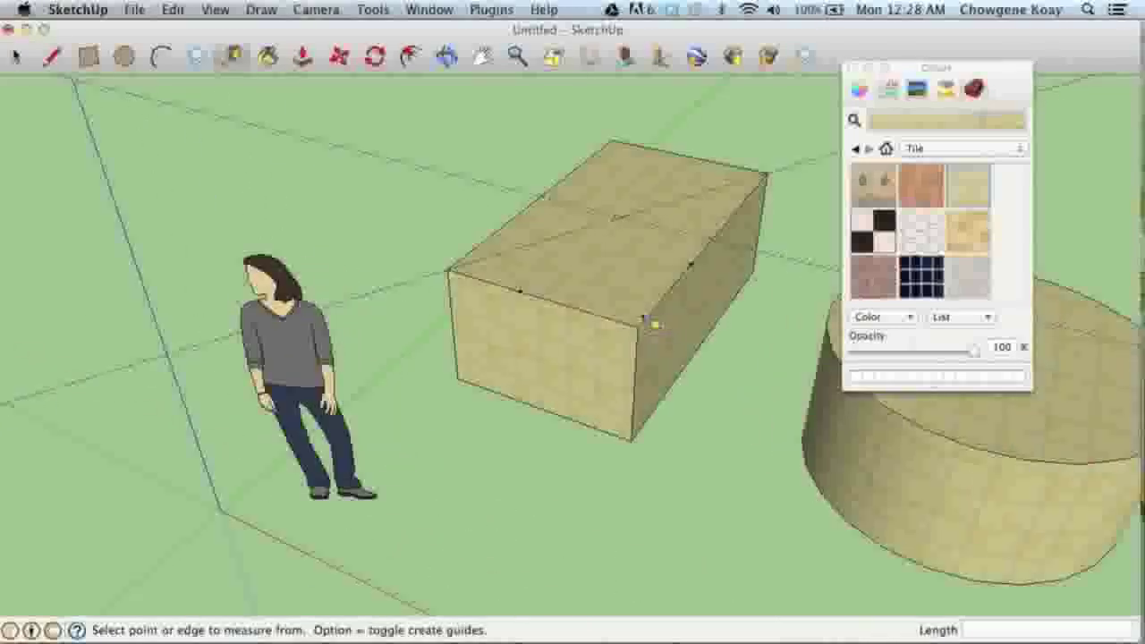
click(641, 318)
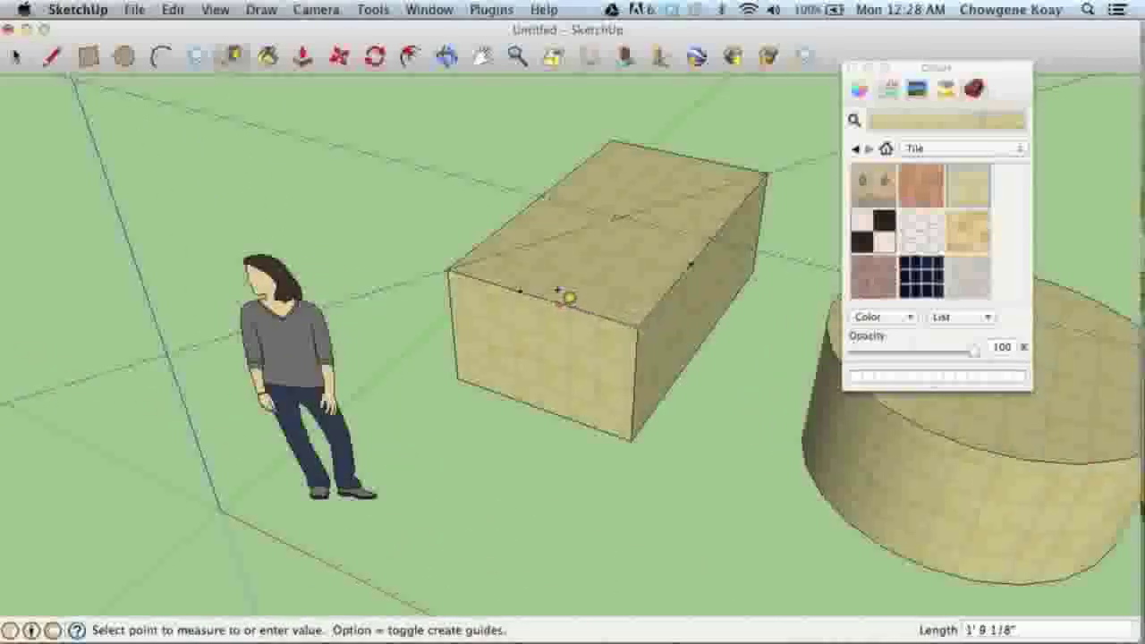
click(558, 293)
Step: Place two guide points on the box's top face, the first about 1' 7 1/8" from the new front-edge guide point
click(562, 295)
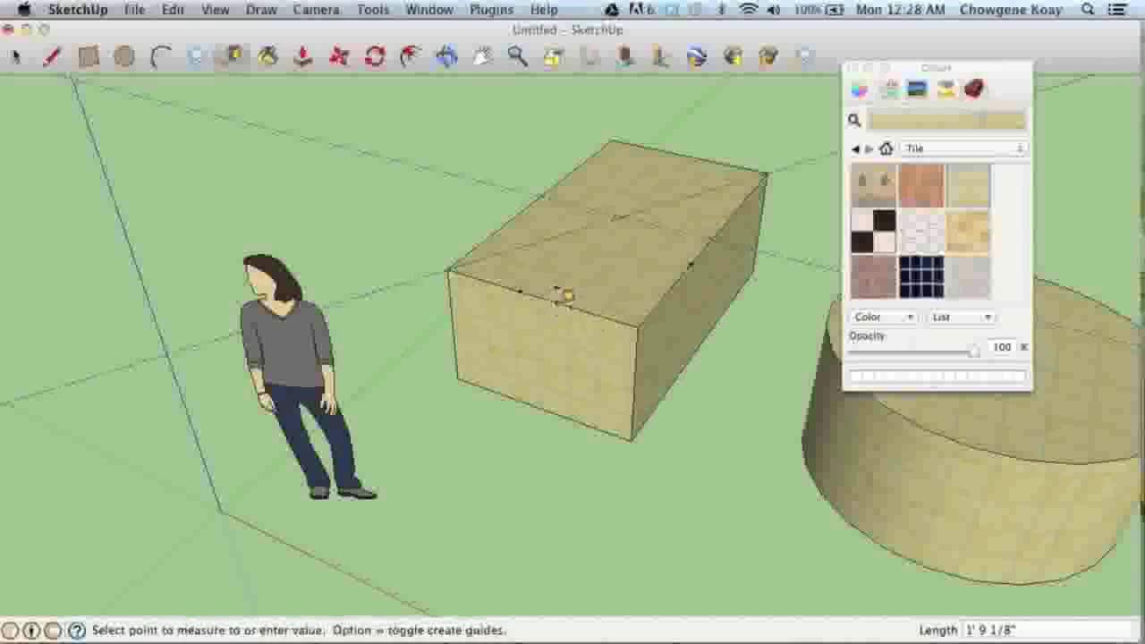
click(595, 254)
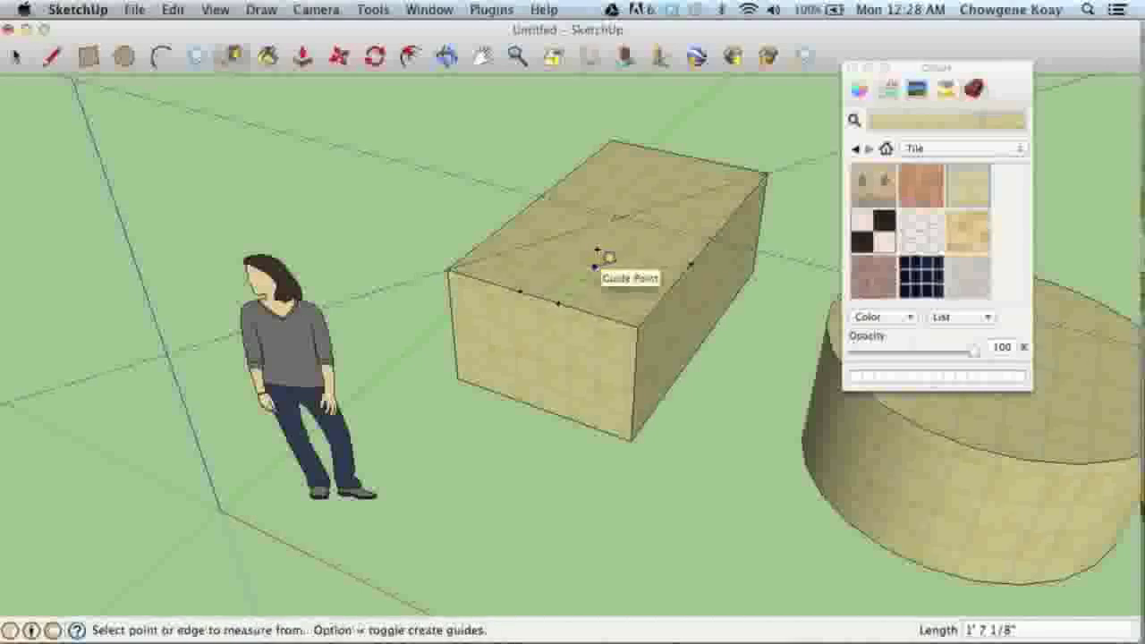
click(594, 265)
click(552, 245)
key(space)
Step: Place a guide line across the box's top face, parallel to the front edge and about 2' 11 1/2" behind it
key(t)
click(476, 266)
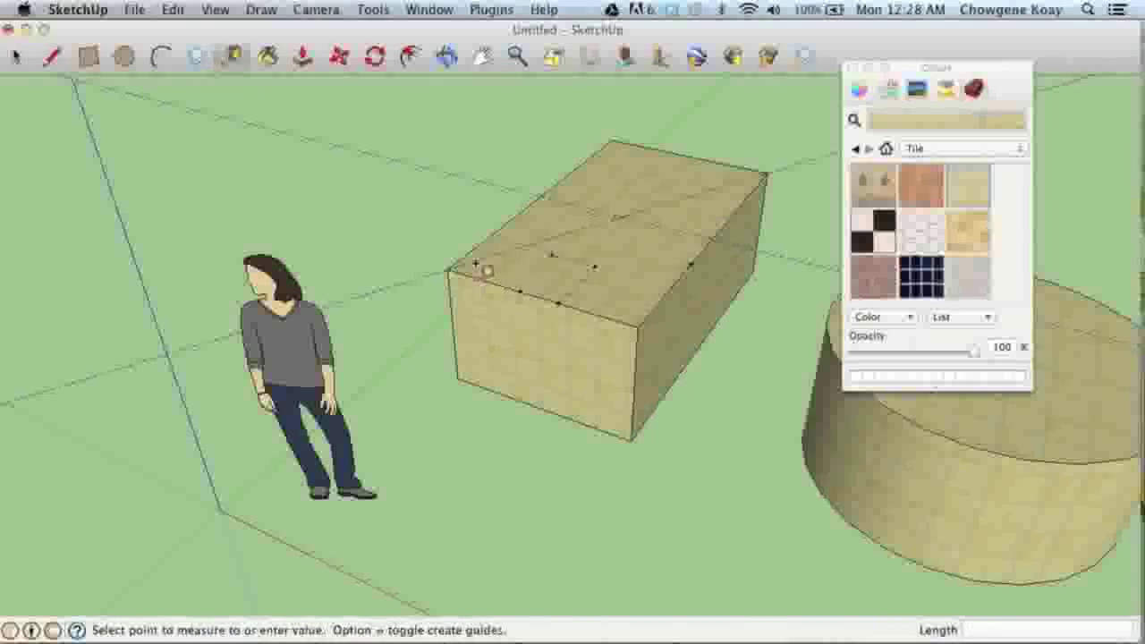
click(552, 209)
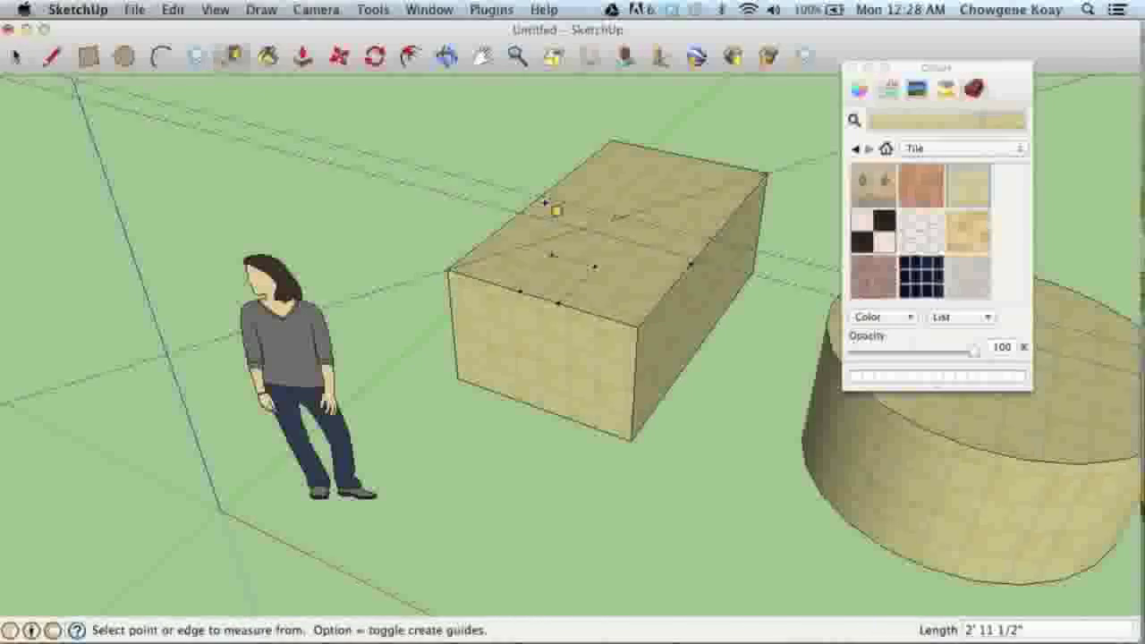
click(648, 141)
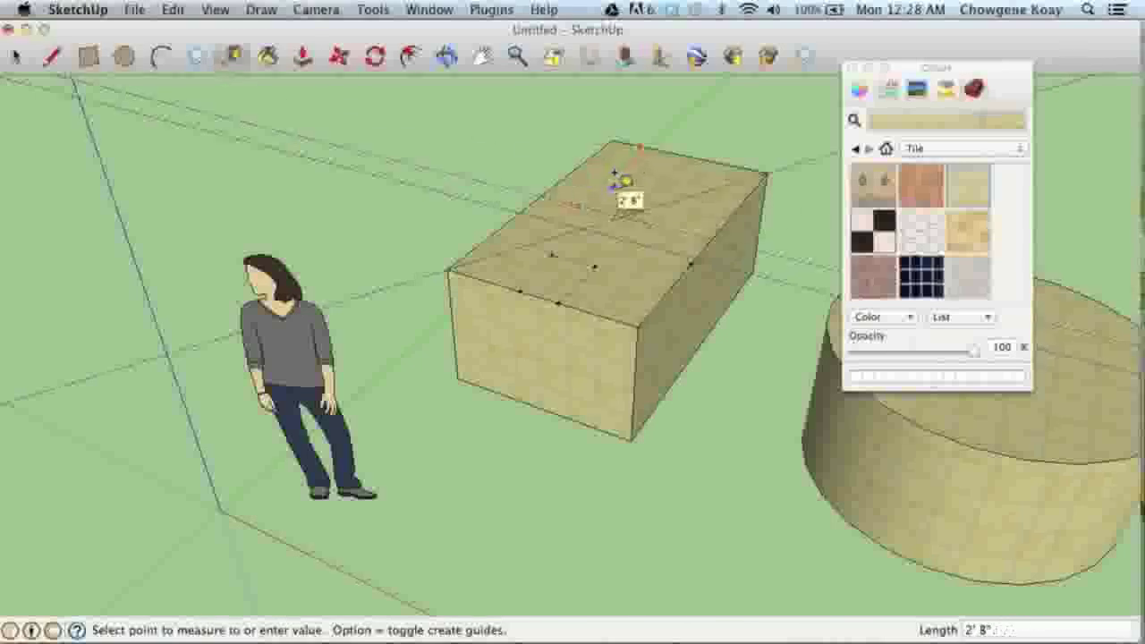
key(space)
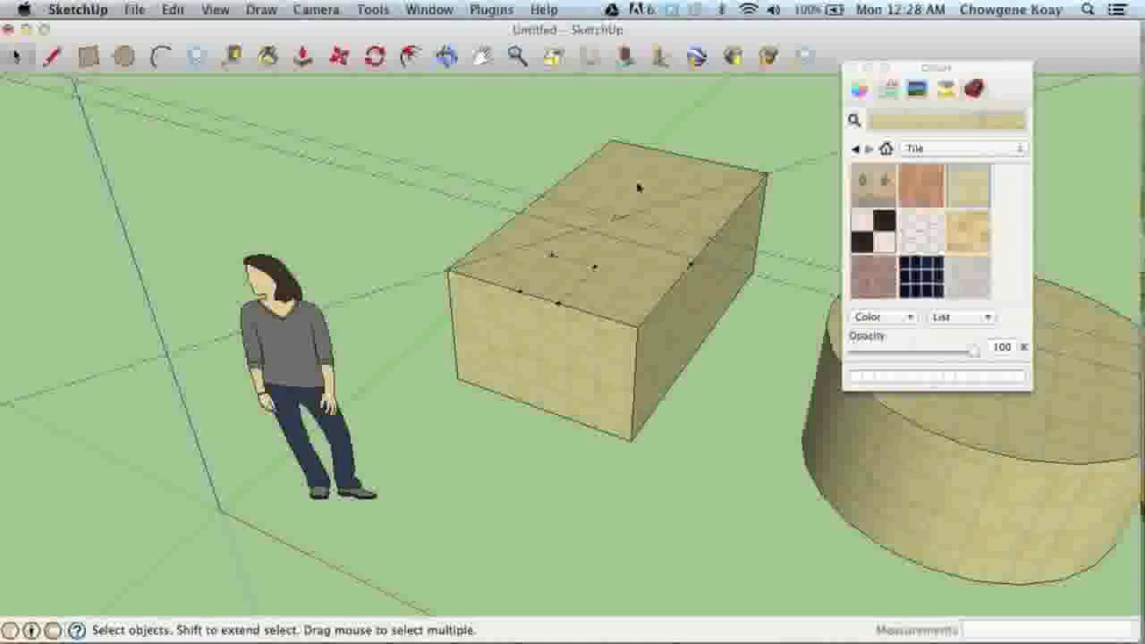
Step: Measure the box's top front edge from corner to corner with the Tape Measure
scroll(638, 187, down, 5)
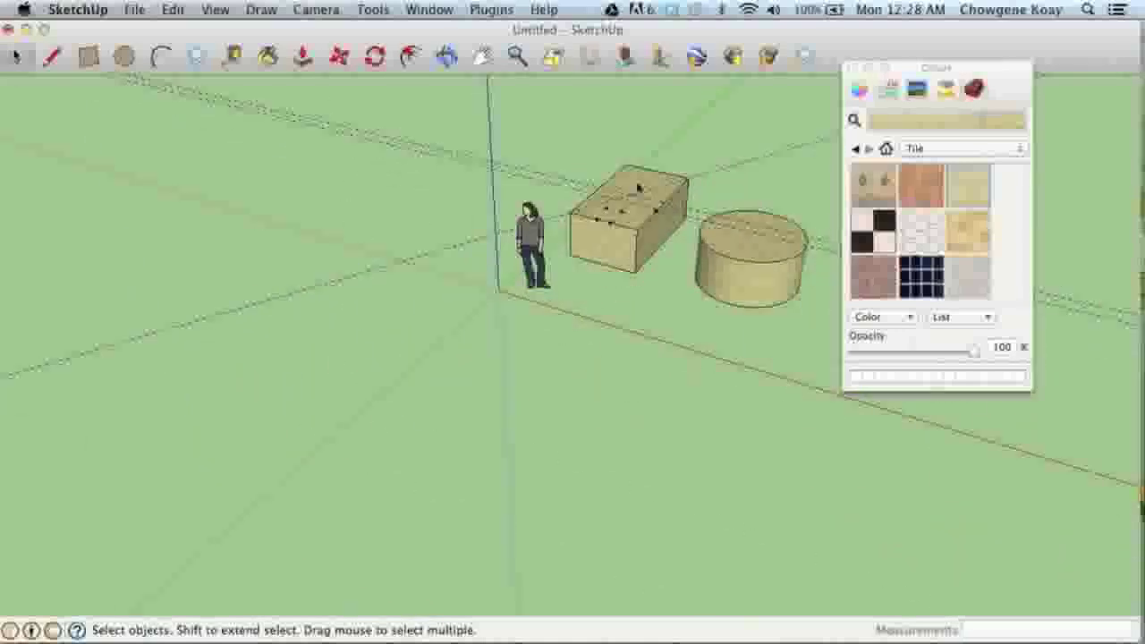
scroll(637, 187, up, 7)
scroll(638, 187, up, 3)
scroll(638, 184, down, 3)
key(t)
click(650, 409)
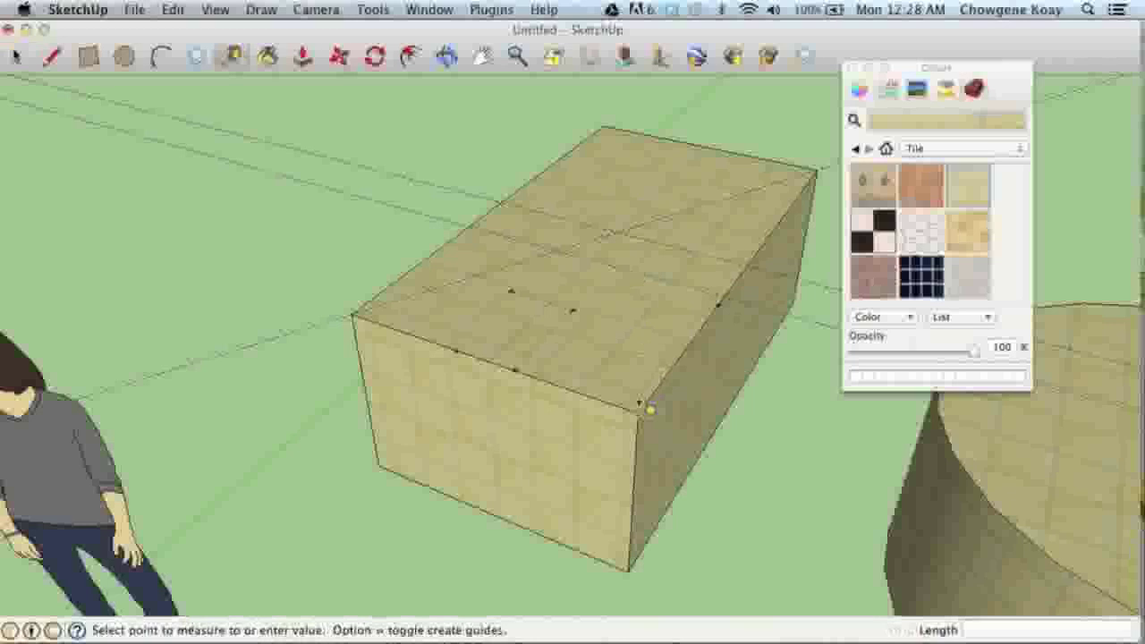
click(366, 304)
key(space)
scroll(400, 284, down, 5)
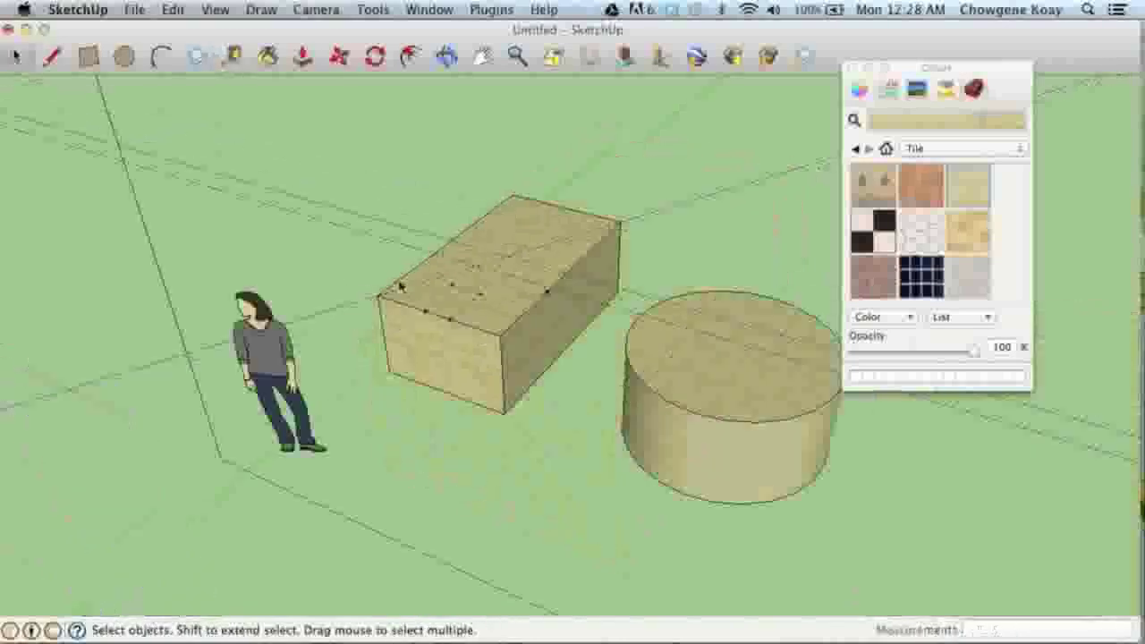